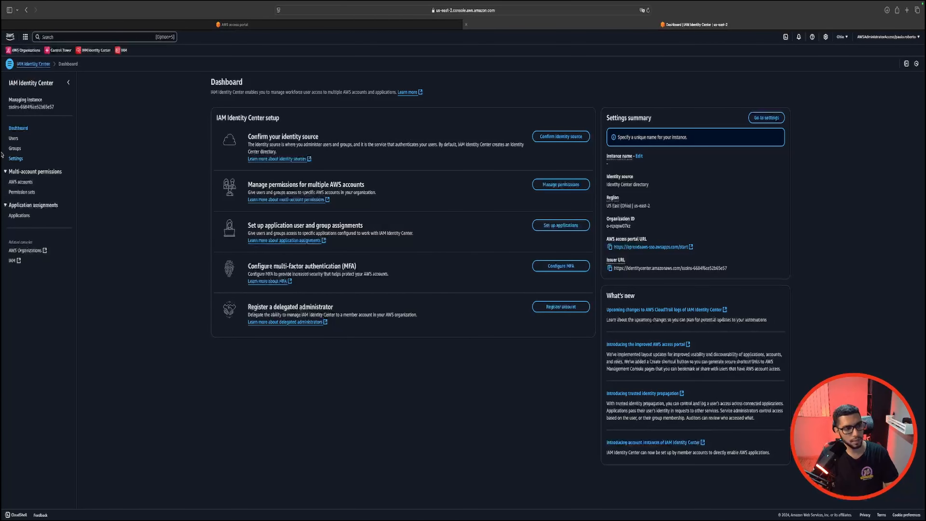
Step: Open the IAM Identity Center application assignments and examine which identity federation protocols are supported
{"action": "left_click", "coordinate": [22, 215]}
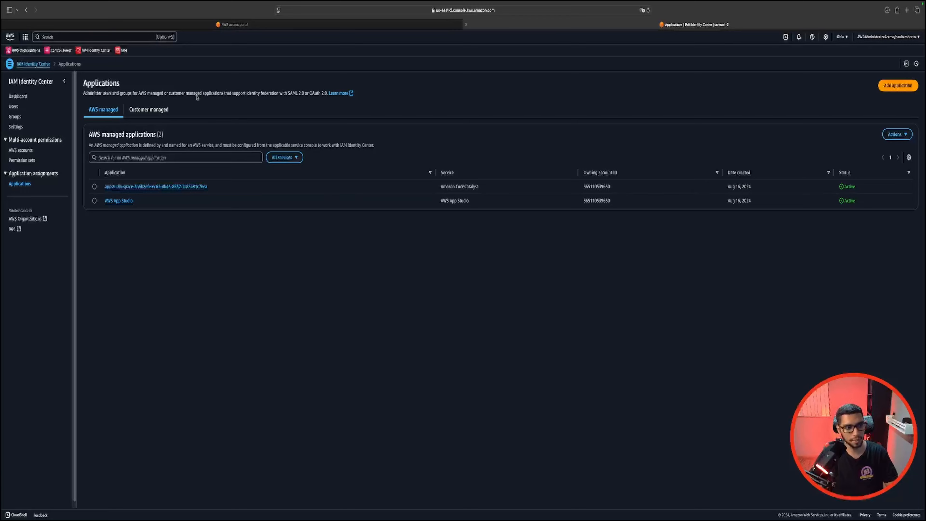
{"action": "left_click_drag", "start_coordinate": [288, 94], "coordinate": [322, 97]}
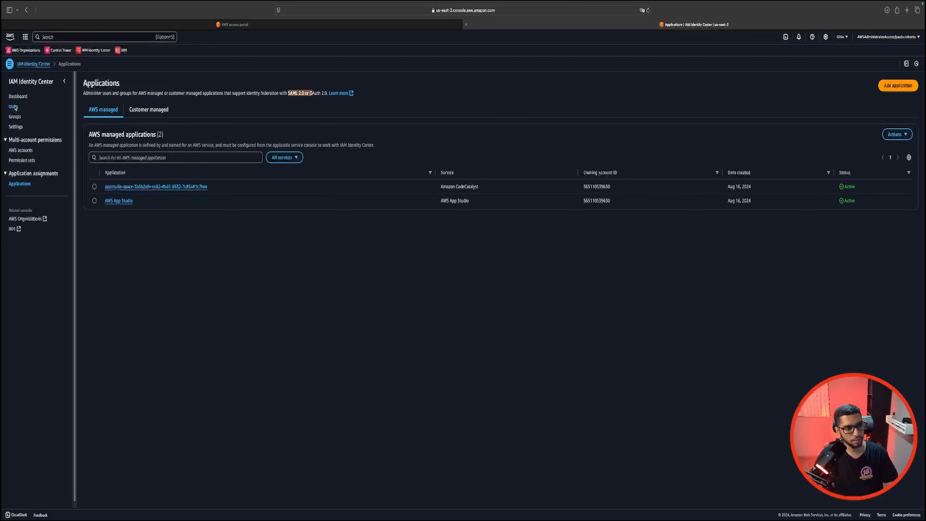
Step: Open the IAM Identity Center users list and review the full profile details of the first user
{"action": "left_click", "coordinate": [31, 116]}
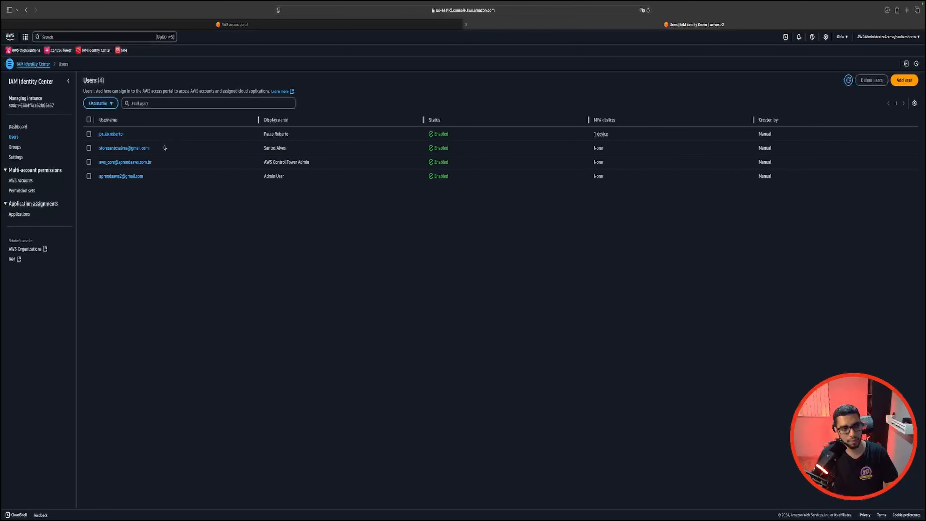
{"action": "left_click_drag", "start_coordinate": [142, 134], "coordinate": [95, 136]}
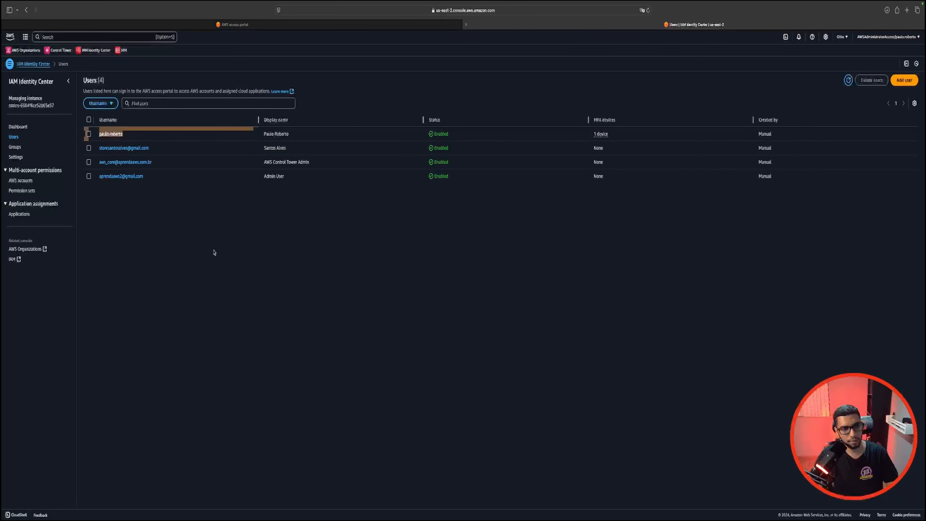
{"action": "left_click", "coordinate": [110, 134]}
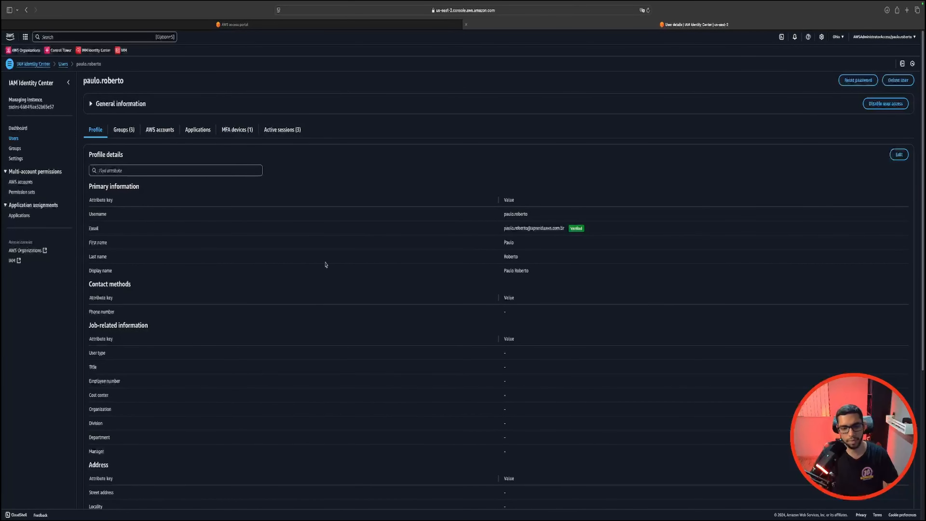
{"action": "scroll", "coordinate": [482, 308], "scroll_direction": "down", "scroll_amount": 1}
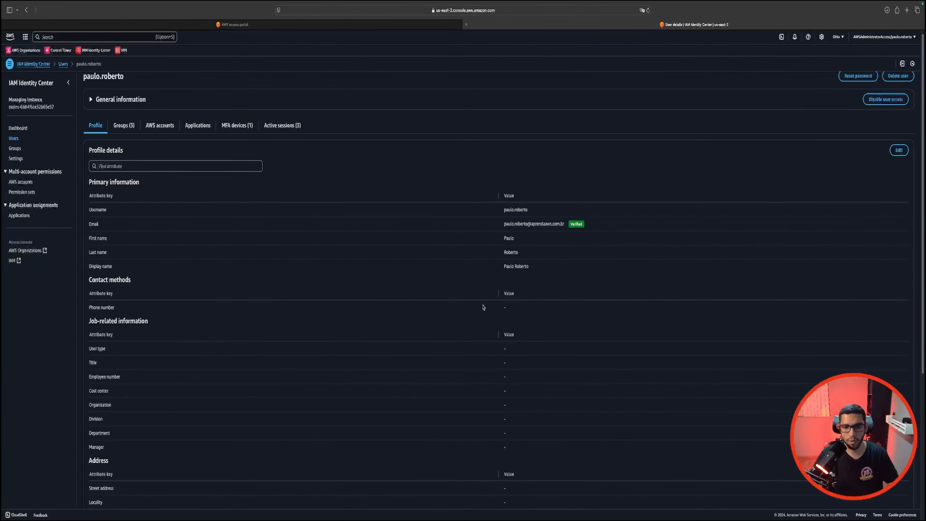
{"action": "scroll", "coordinate": [483, 307], "scroll_direction": "down", "scroll_amount": 6}
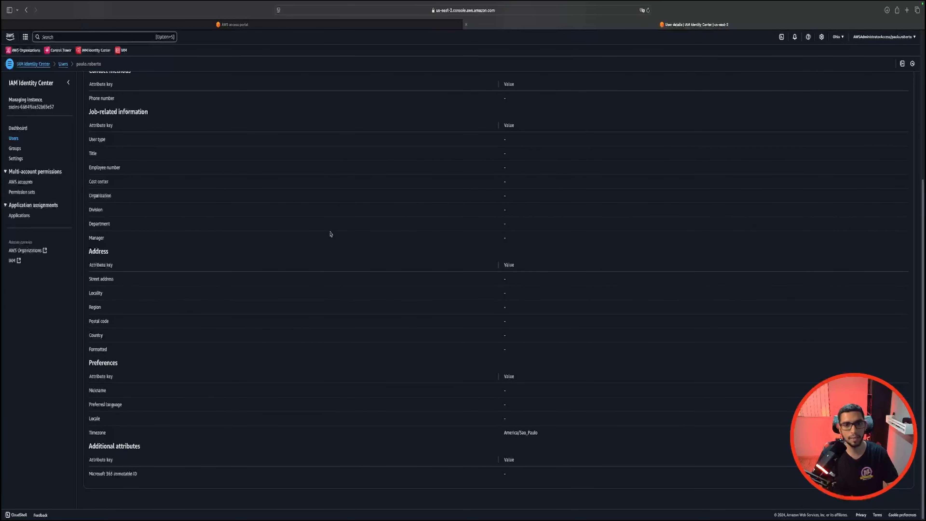
{"action": "scroll", "coordinate": [331, 234], "scroll_direction": "up", "scroll_amount": 6}
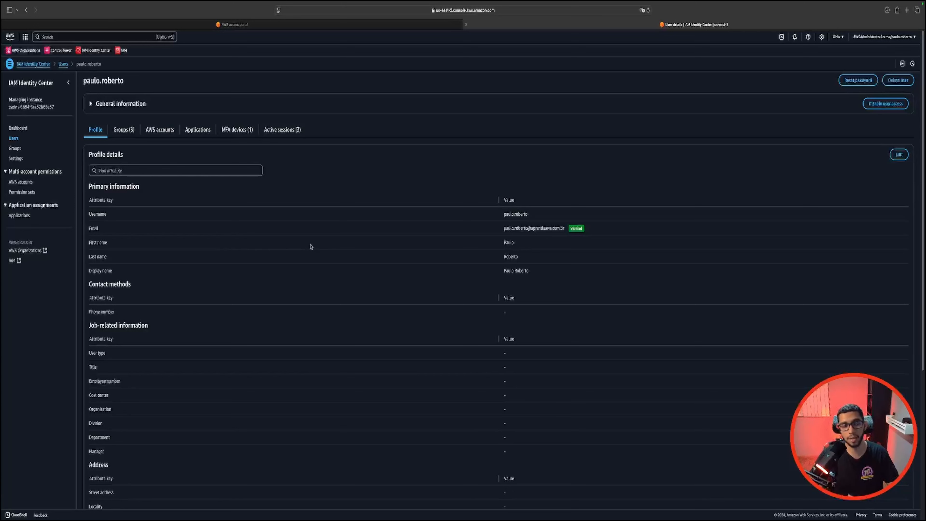
Step: Review the user's group memberships, then check which permission set the ADM group has on the aprendaaws account
{"action": "left_click", "coordinate": [129, 133]}
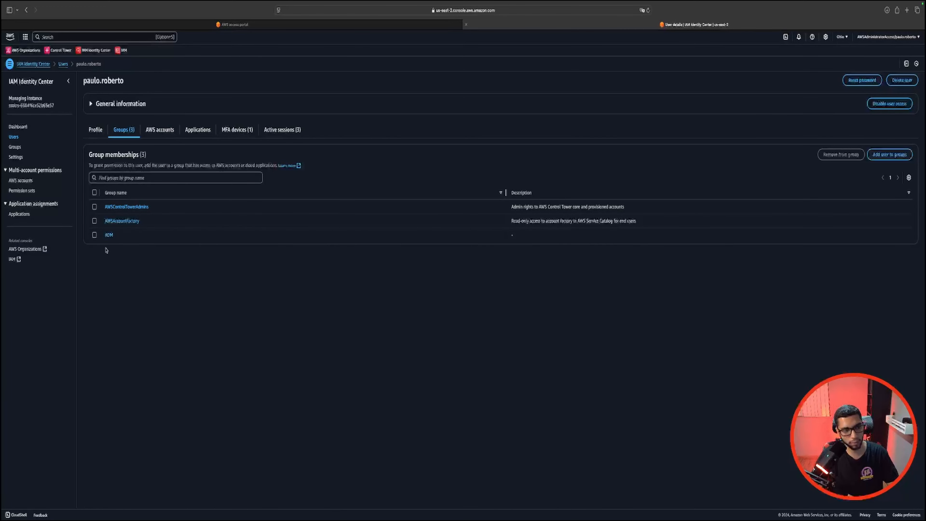
{"action": "left_click", "coordinate": [108, 236]}
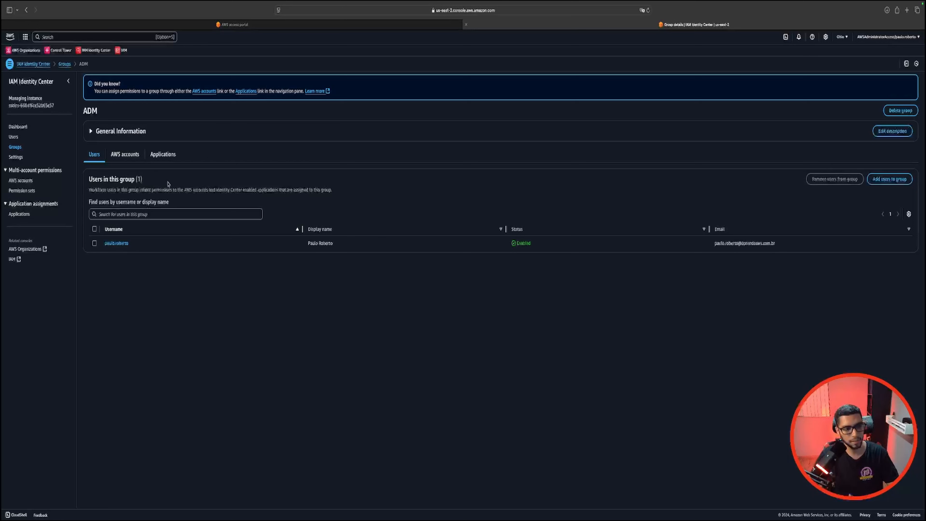
{"action": "left_click", "coordinate": [130, 157]}
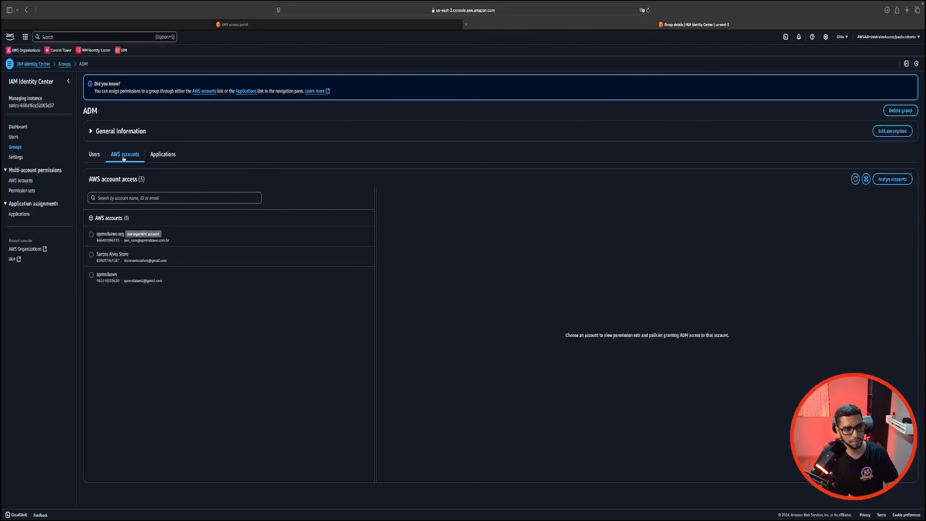
{"action": "left_click", "coordinate": [105, 284]}
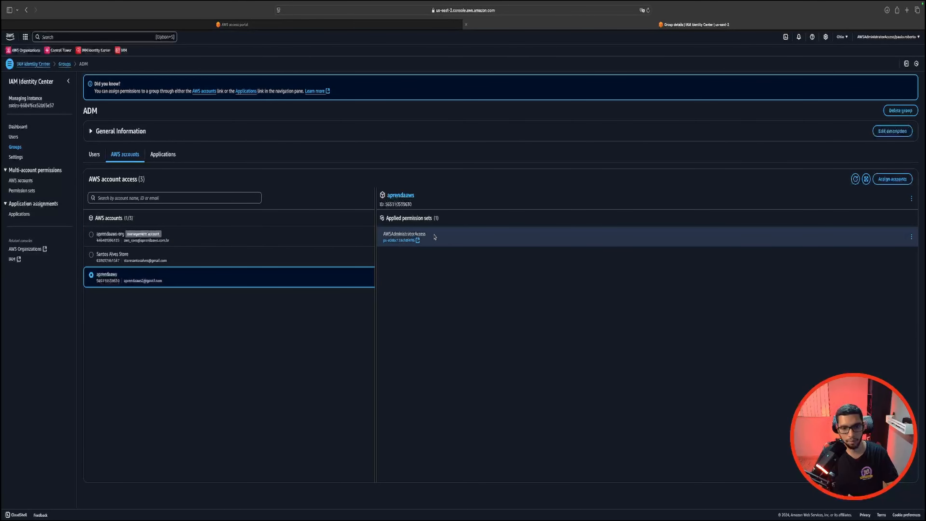
{"action": "left_click_drag", "start_coordinate": [434, 237], "coordinate": [382, 237]}
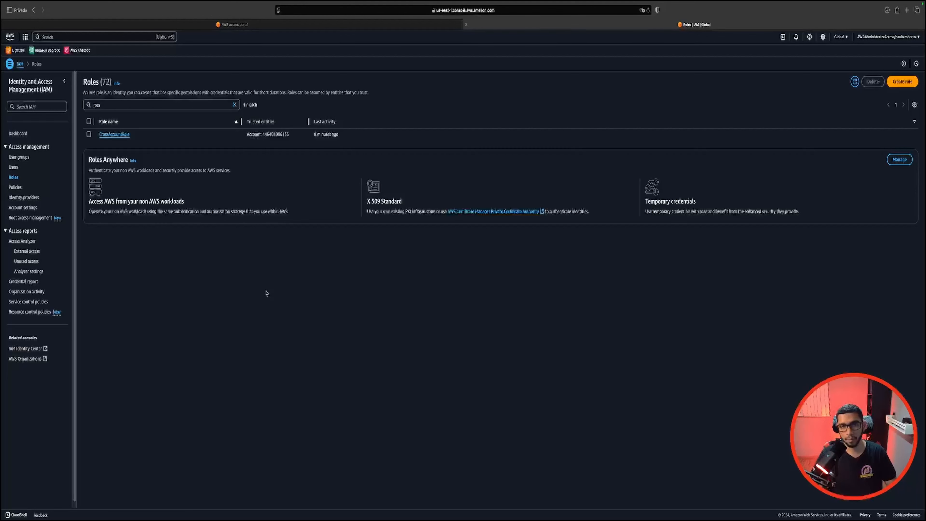
Step: Delete the IAM role CrossAccountRole, confirming with its name, and dismiss the resulting notification
{"action": "left_click", "coordinate": [88, 135]}
{"action": "left_click", "coordinate": [873, 81]}
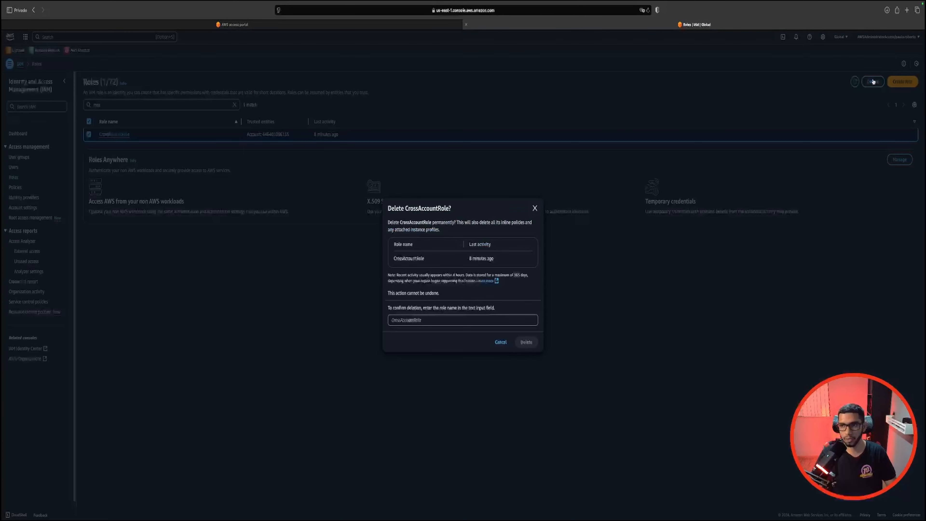
{"action": "left_click", "coordinate": [451, 319]}
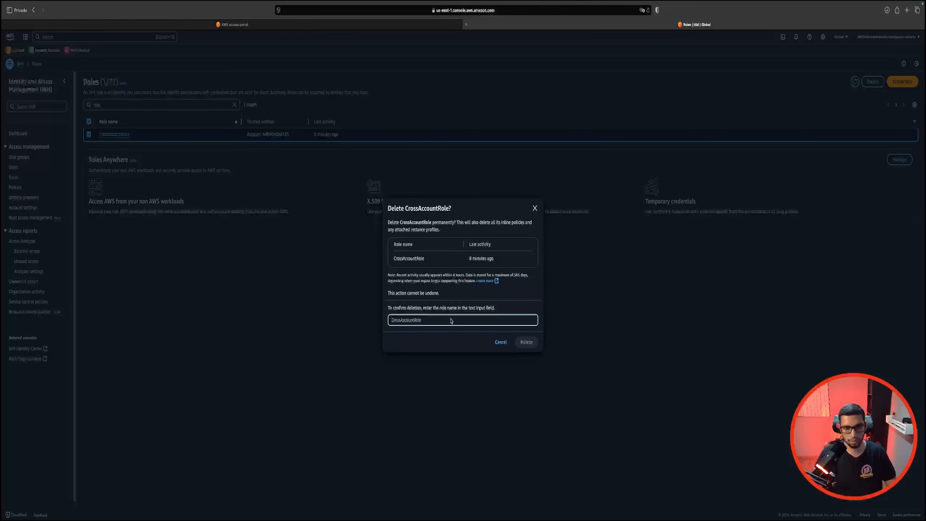
{"action": "double_click", "coordinate": [433, 207]}
{"action": "key", "text": "super+c"}
{"action": "left_click", "coordinate": [440, 320]}
{"action": "key", "text": "super+v"}
{"action": "left_click", "coordinate": [522, 340]}
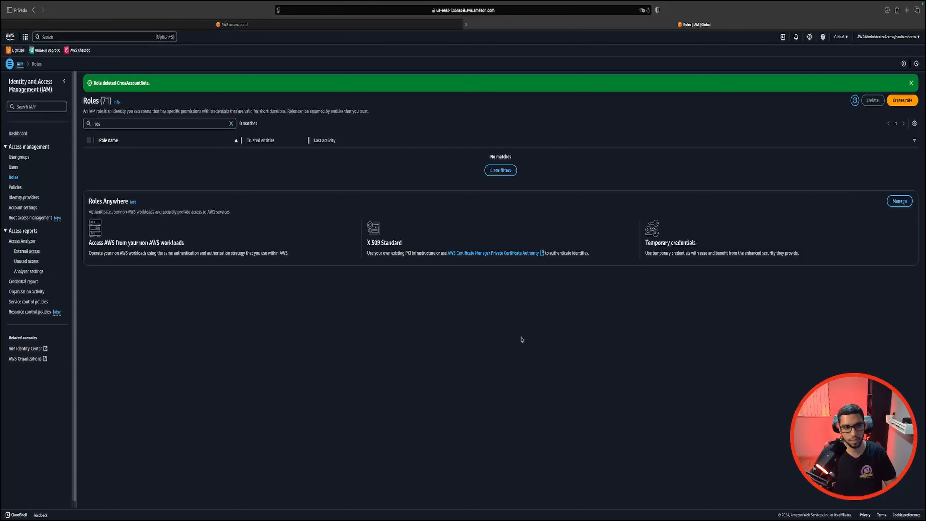
{"action": "left_click", "coordinate": [913, 83]}
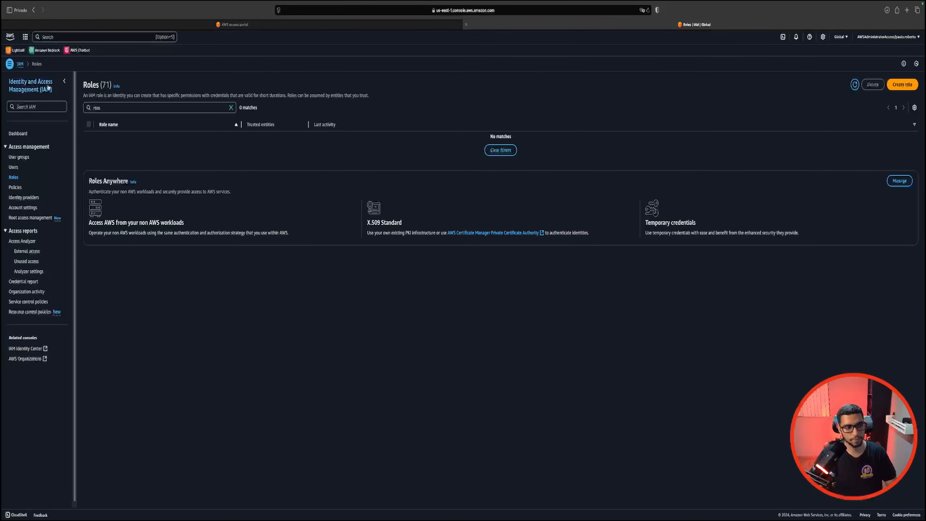
Step: Return to the AWS console home, then switch to the AWS access portal and collapse the aprendaaws account
{"action": "left_click", "coordinate": [10, 38]}
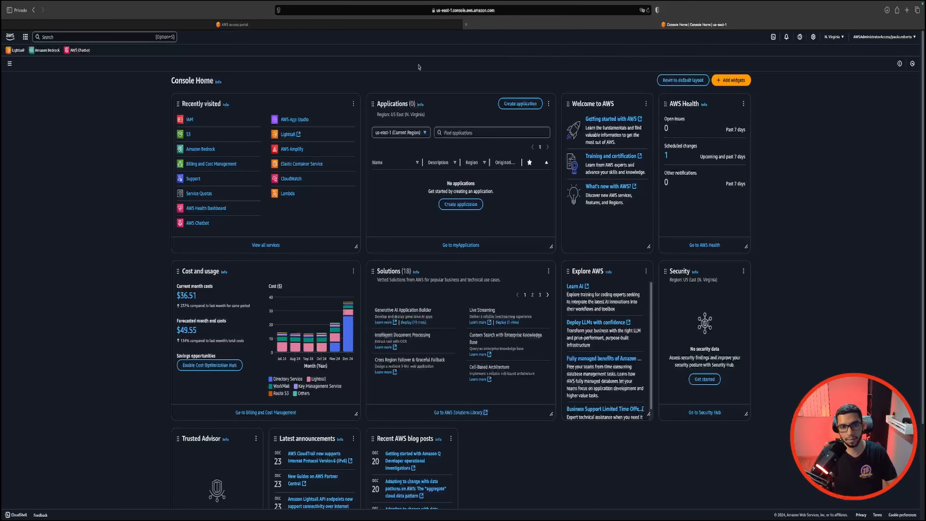
{"action": "left_click", "coordinate": [383, 25]}
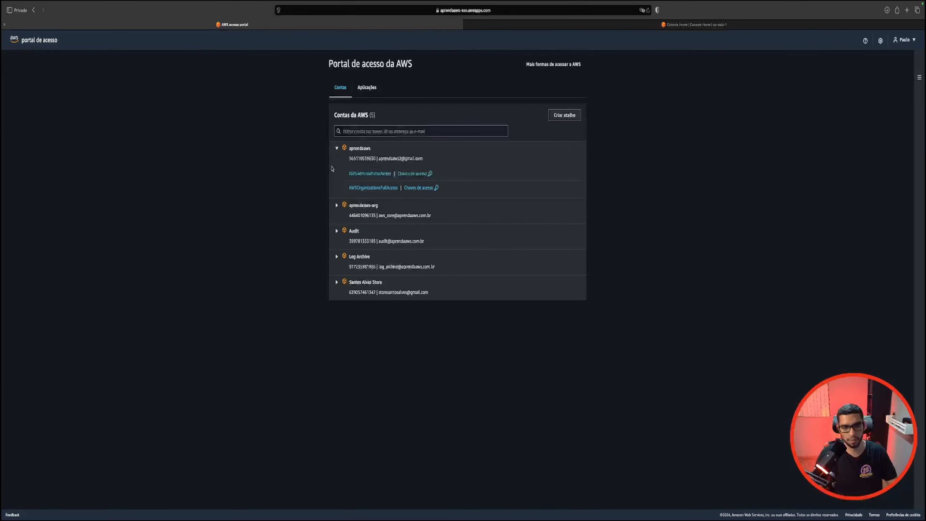
{"action": "left_click", "coordinate": [336, 148]}
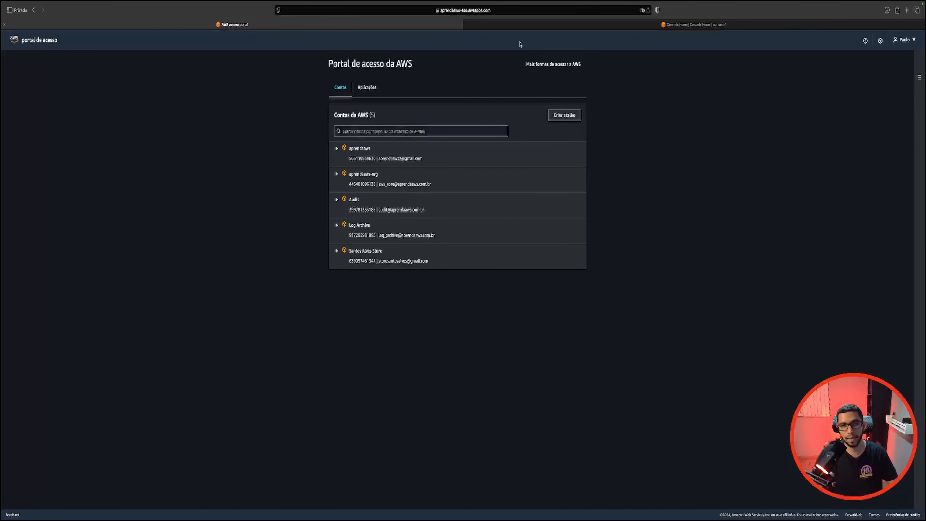
Step: Inspect the custom subdomain in the AWS access portal's full URL
{"action": "left_click", "coordinate": [477, 11]}
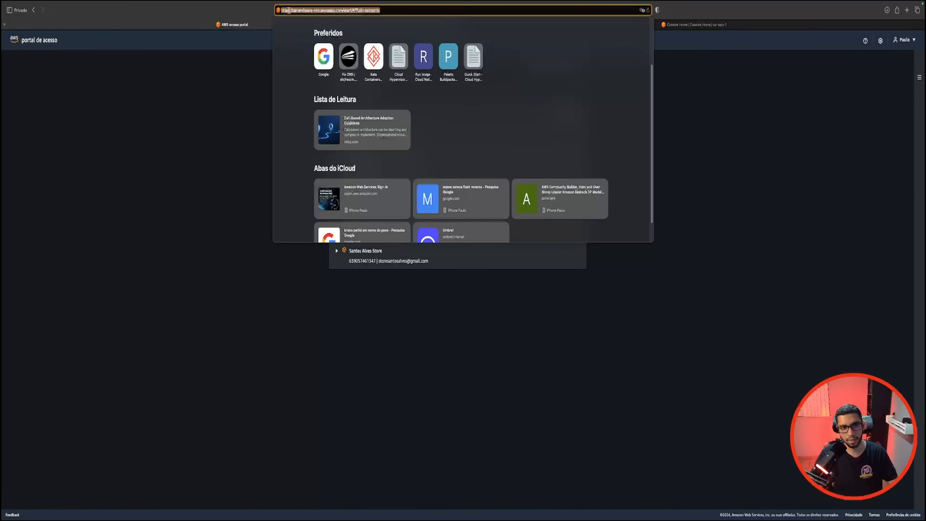
{"action": "left_click", "coordinate": [289, 10]}
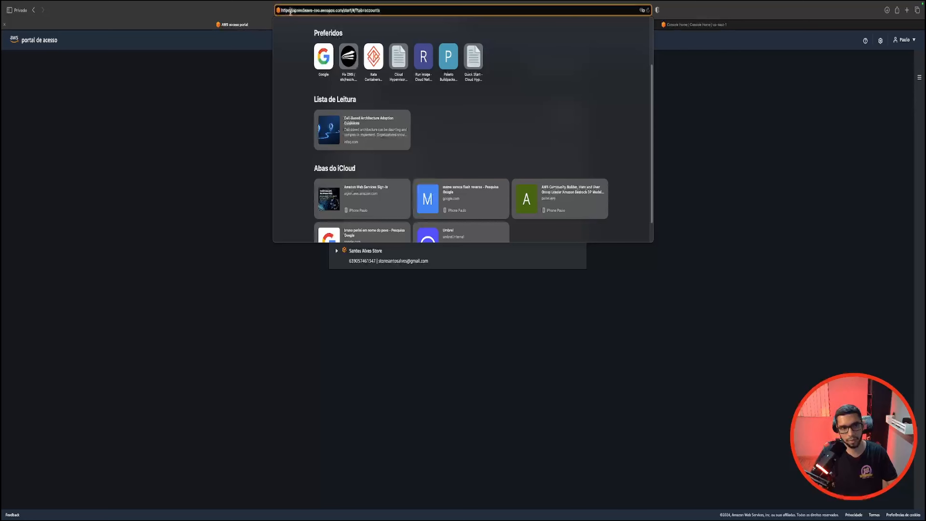
{"action": "left_click_drag", "start_coordinate": [290, 10], "coordinate": [320, 11]}
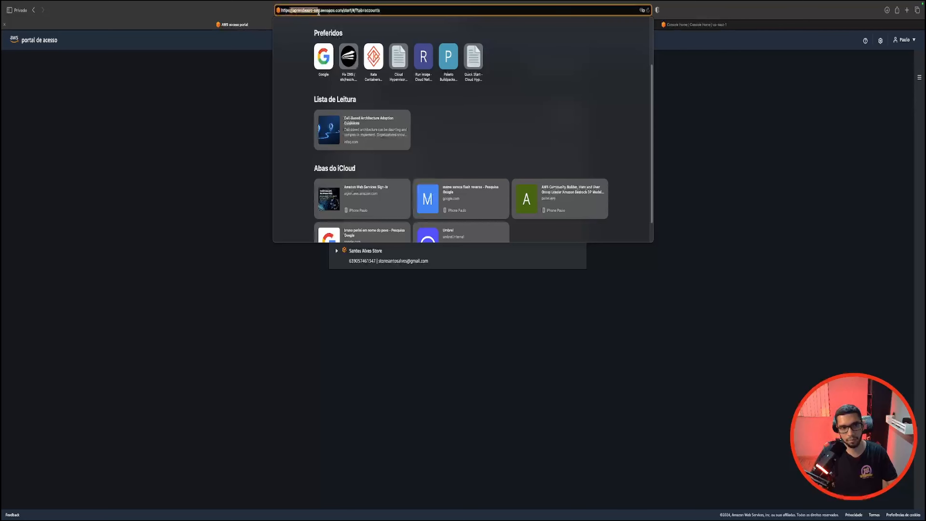
{"action": "left_click", "coordinate": [782, 196]}
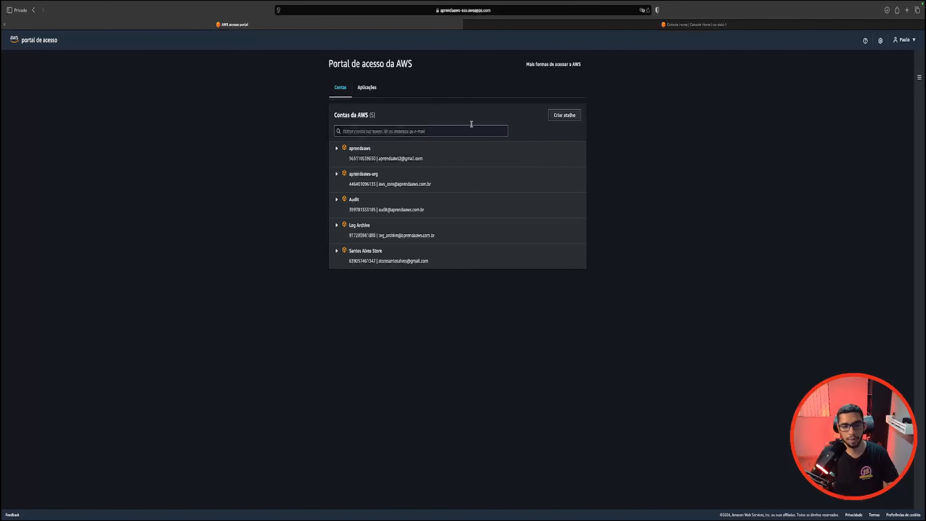
Step: Check the applications assigned in the access portal, then return to the accounts list
{"action": "left_click", "coordinate": [378, 92]}
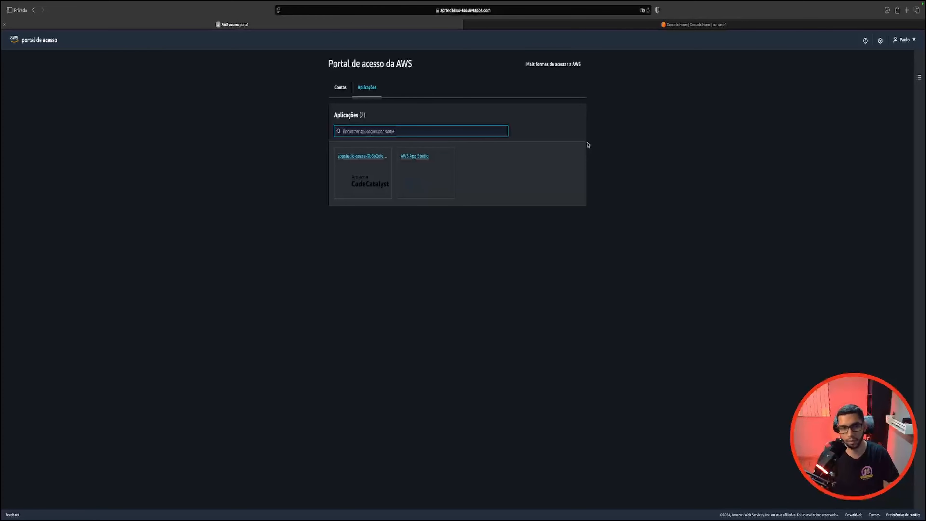
{"action": "left_click", "coordinate": [341, 87]}
{"action": "left_click", "coordinate": [614, 179]}
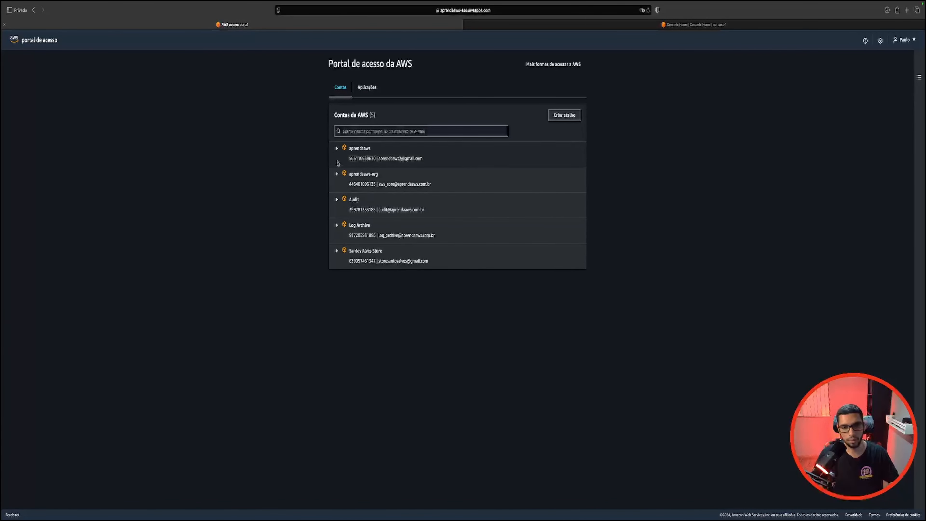
Step: Expand the aprendaaws account to view its permission sets, and briefly check those of aprendaaws-org
{"action": "left_click", "coordinate": [373, 162]}
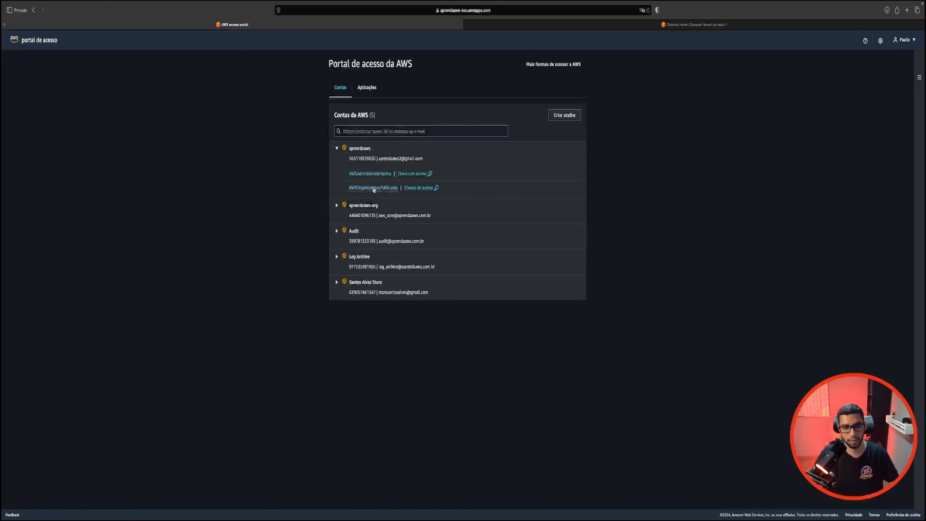
{"action": "left_click", "coordinate": [368, 213]}
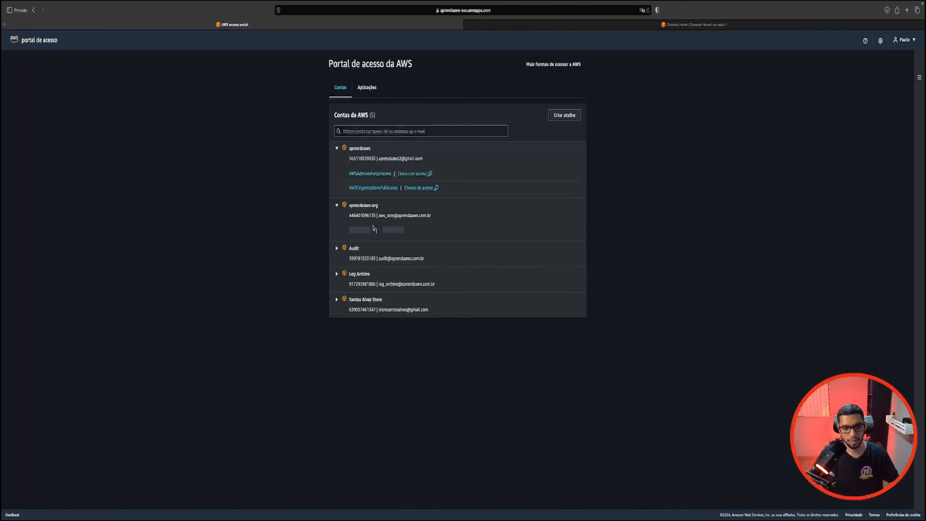
{"action": "left_click", "coordinate": [376, 208]}
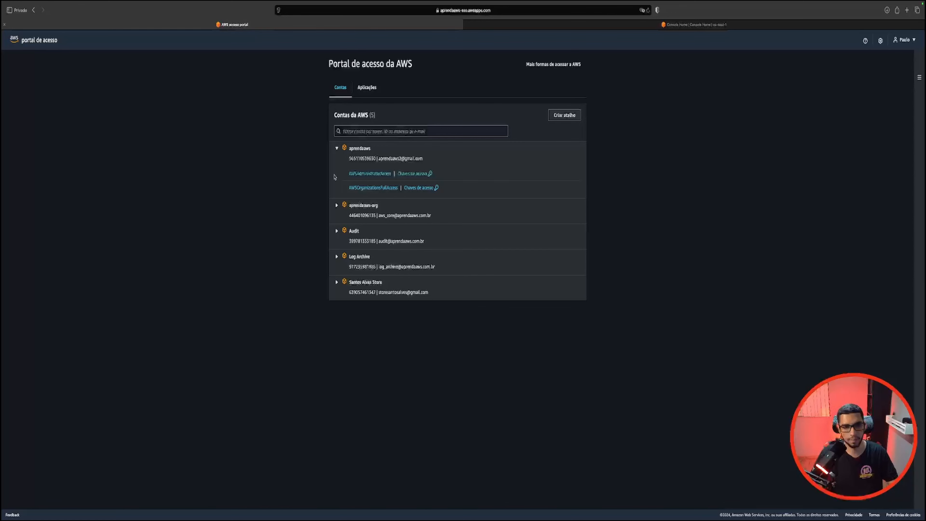
Step: Sign in to the aprendaaws account with the AWSAdministratorAccess permission set and close the old console home tab
{"action": "left_click_drag", "start_coordinate": [344, 172], "coordinate": [383, 176]}
{"action": "key", "text": "super+c"}
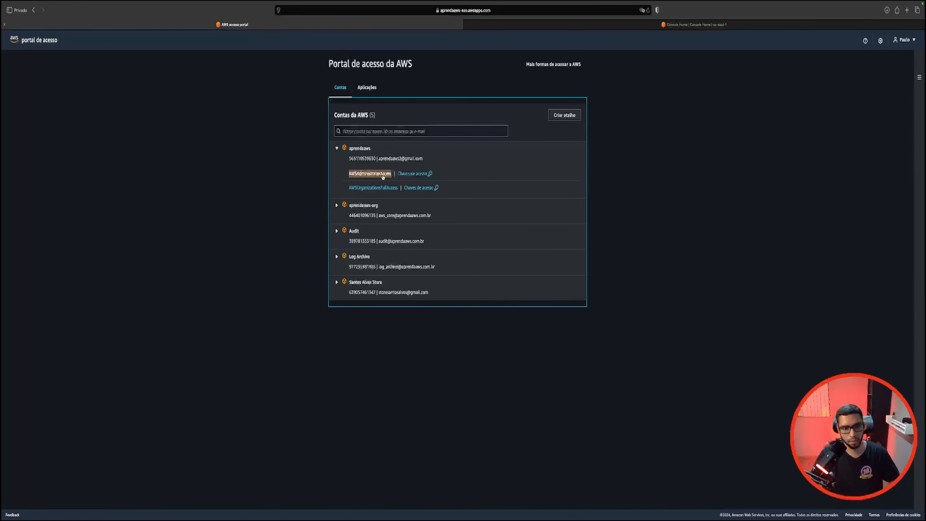
{"action": "left_click", "coordinate": [369, 174]}
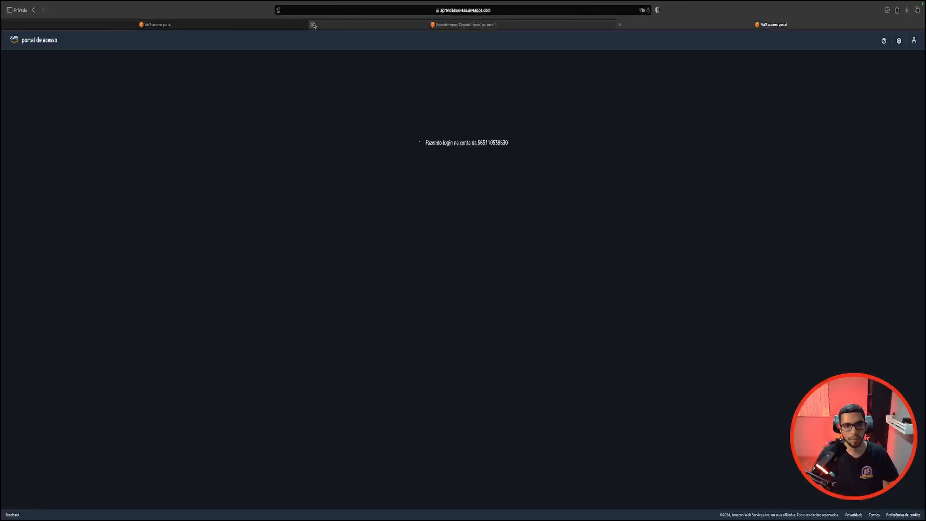
{"action": "left_click", "coordinate": [312, 24]}
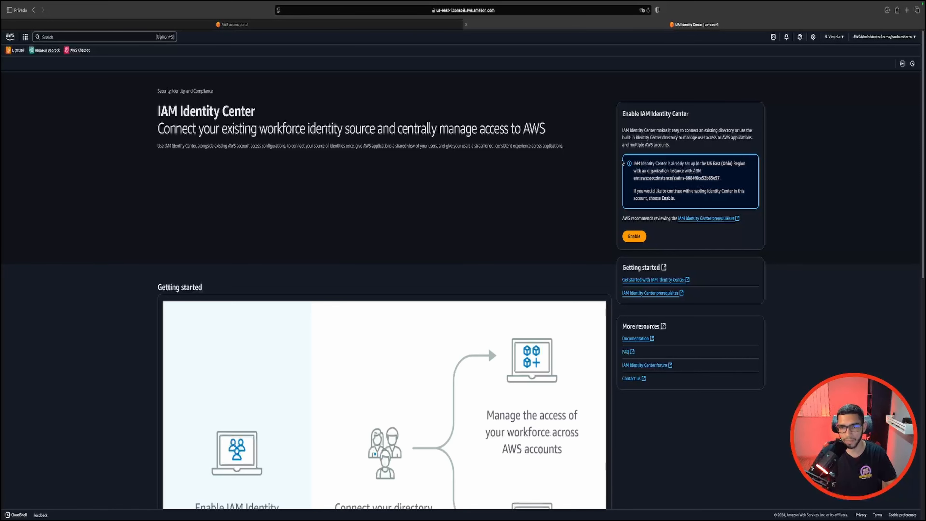
Step: Examine the Enable IAM Identity Center notice about the existing organization instance and its ARN
{"action": "left_click_drag", "start_coordinate": [632, 163], "coordinate": [710, 199]}
{"action": "left_click", "coordinate": [709, 199]}
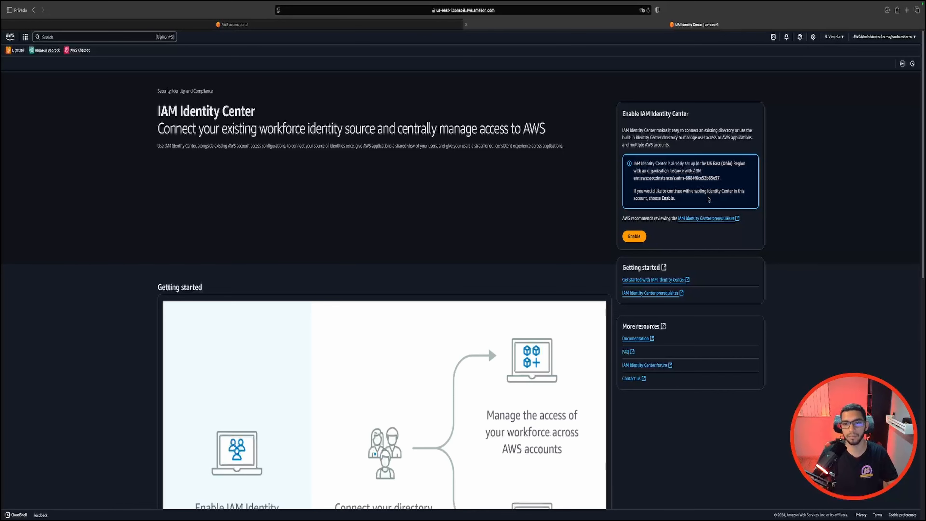
{"action": "left_click_drag", "start_coordinate": [642, 178], "coordinate": [728, 182]}
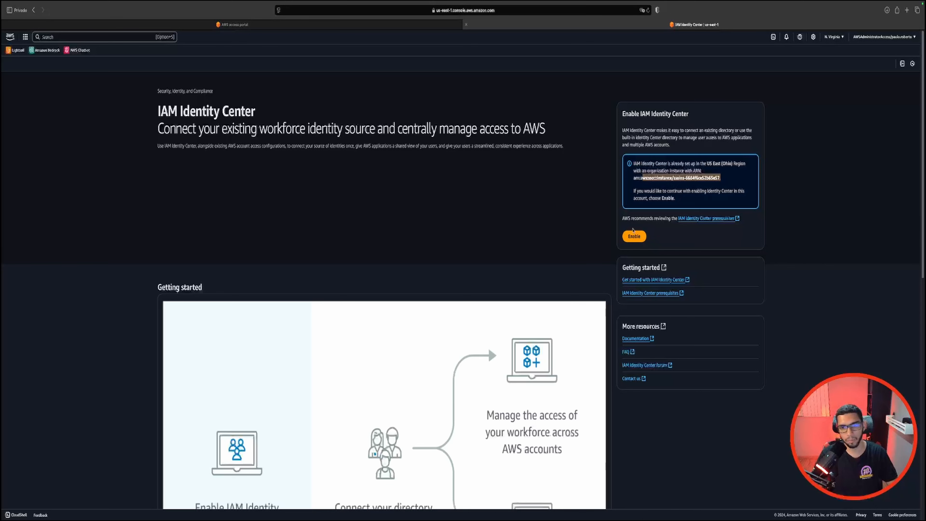
{"action": "scroll", "coordinate": [692, 274], "scroll_direction": "down", "scroll_amount": 3}
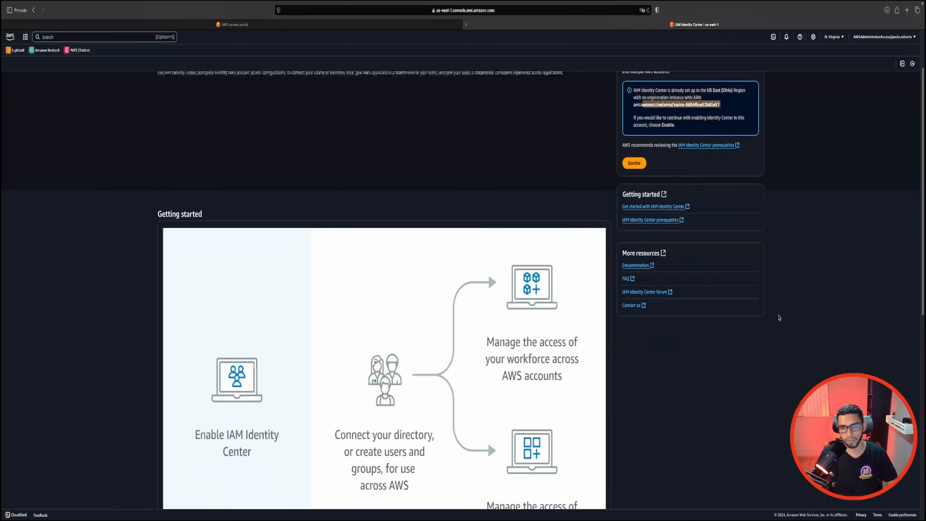
Step: Look over the IAM Identity Center landing page and its getting-started diagram
{"action": "scroll", "coordinate": [779, 318], "scroll_direction": "up", "scroll_amount": 3}
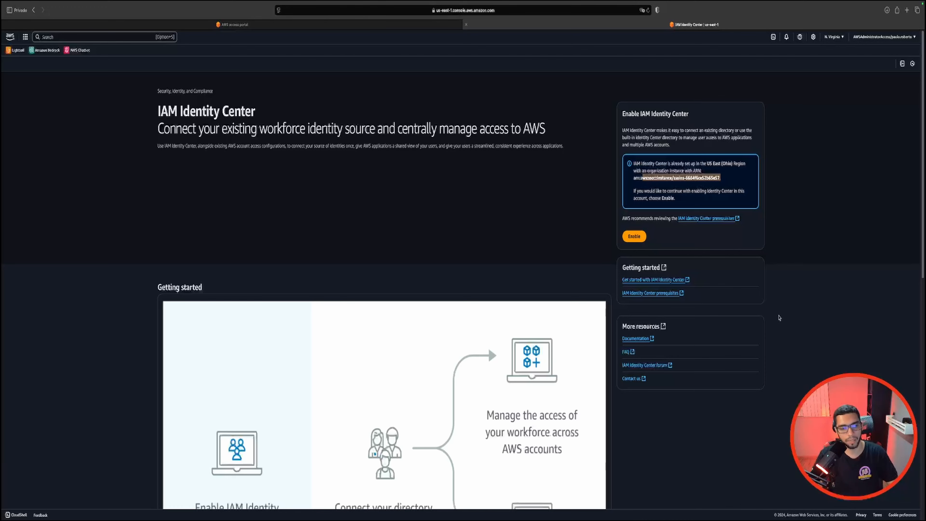
{"action": "scroll", "coordinate": [430, 230], "scroll_direction": "down", "scroll_amount": 5}
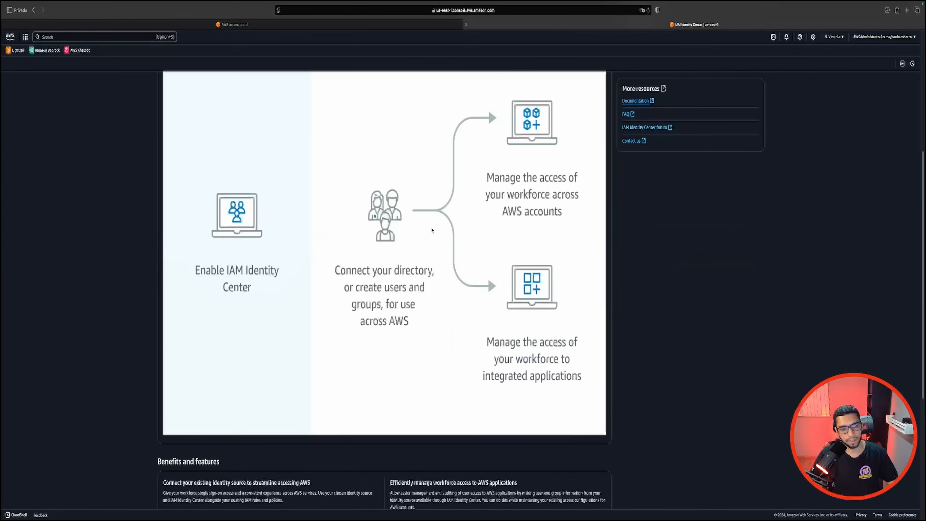
{"action": "scroll", "coordinate": [428, 232], "scroll_direction": "up", "scroll_amount": 5}
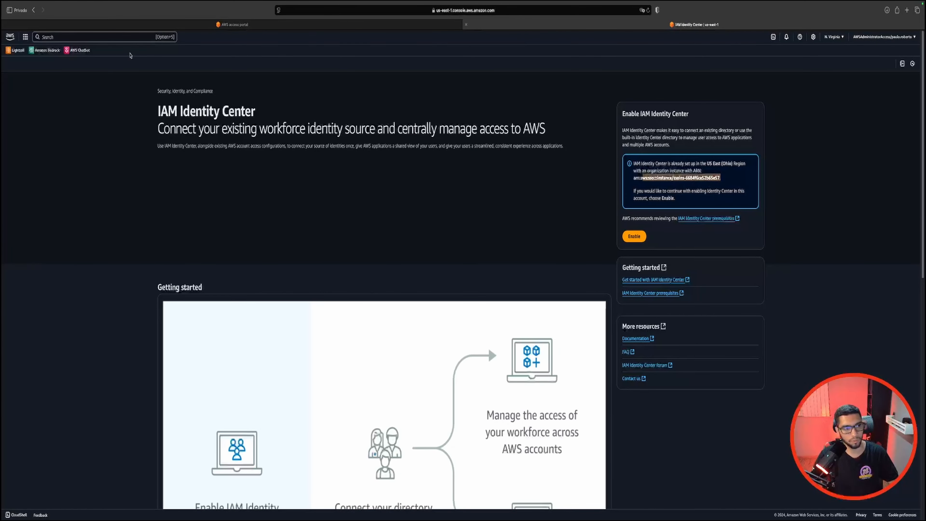
Step: Find the IAM service with the search term "iam" and open its roles list
{"action": "left_click", "coordinate": [124, 38]}
{"action": "type", "text": "iam"}
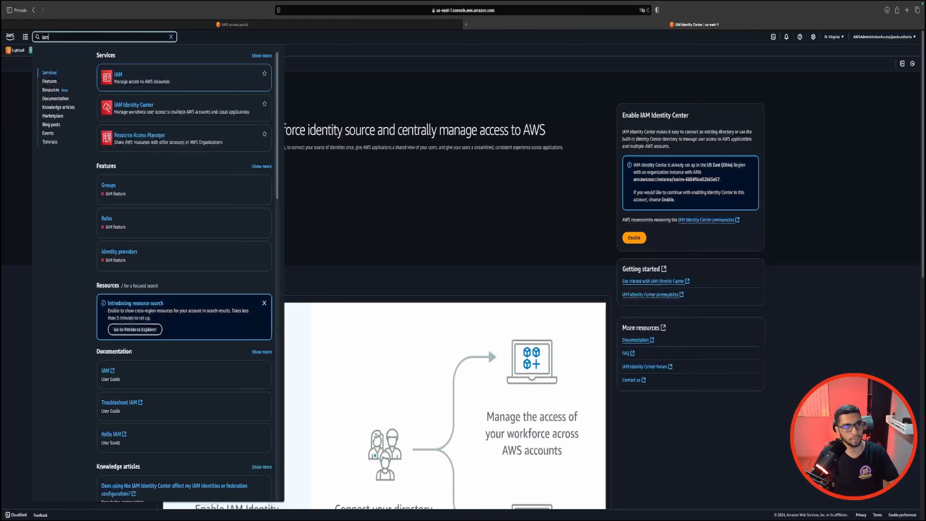
{"action": "left_click", "coordinate": [116, 77]}
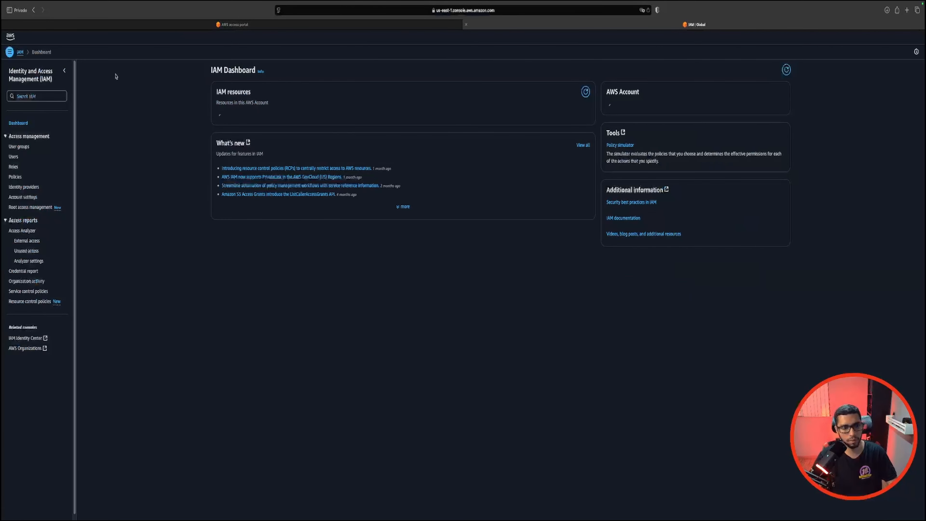
{"action": "left_click", "coordinate": [14, 167]}
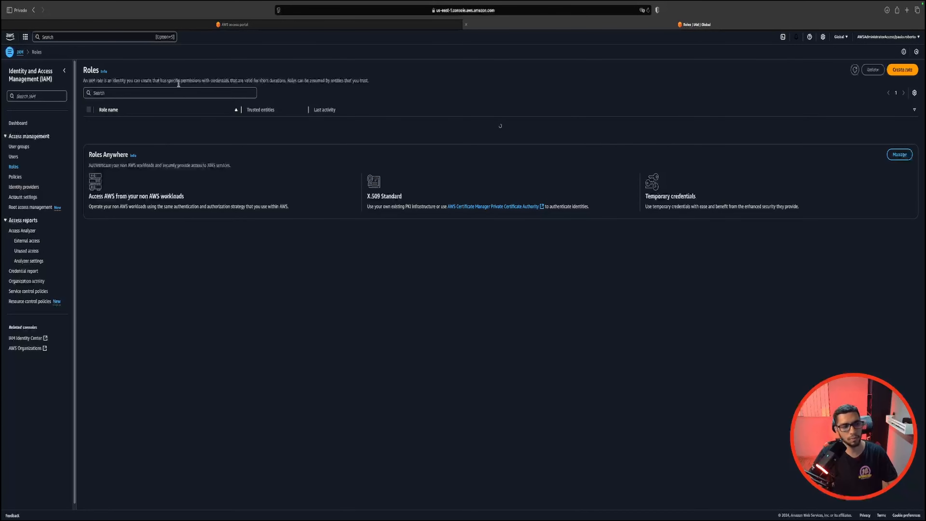
Step: Filter the IAM roles by AWSAdministratorAccess and open the matching AWSReservedSSO role
{"action": "left_click", "coordinate": [176, 93]}
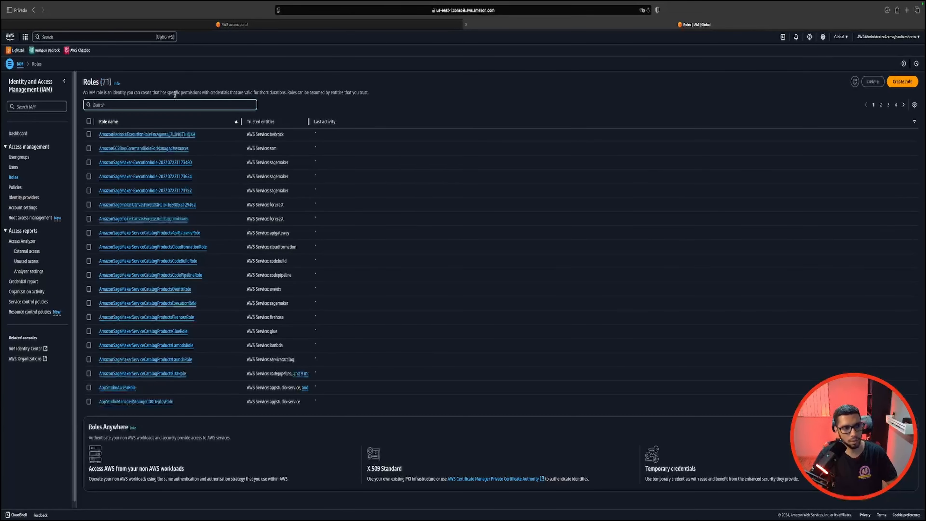
{"action": "key", "text": "super+v"}
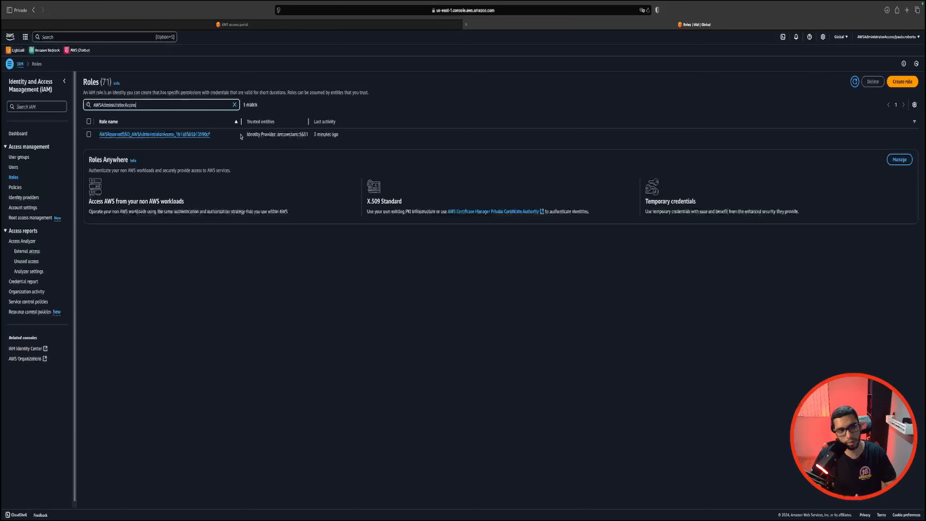
{"action": "left_click_drag", "start_coordinate": [215, 136], "coordinate": [177, 138]}
{"action": "left_click", "coordinate": [194, 140]}
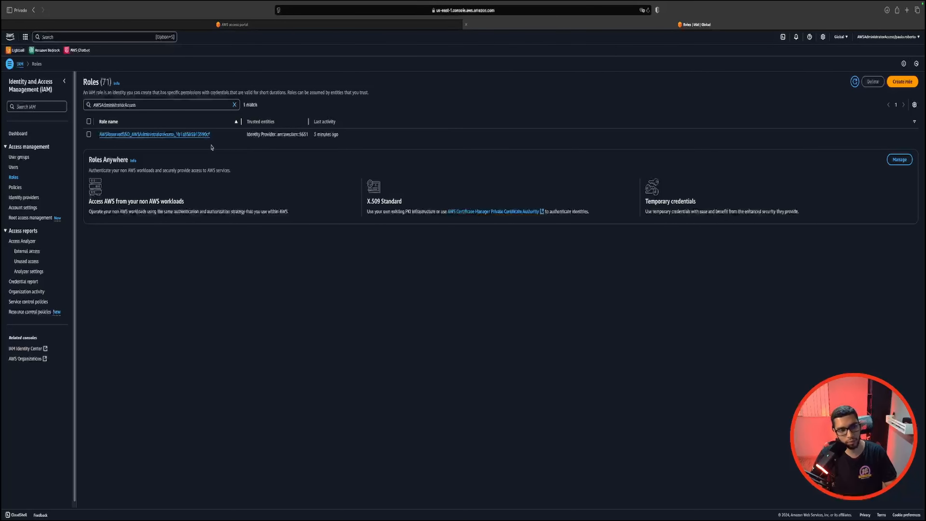
{"action": "left_click", "coordinate": [190, 136]}
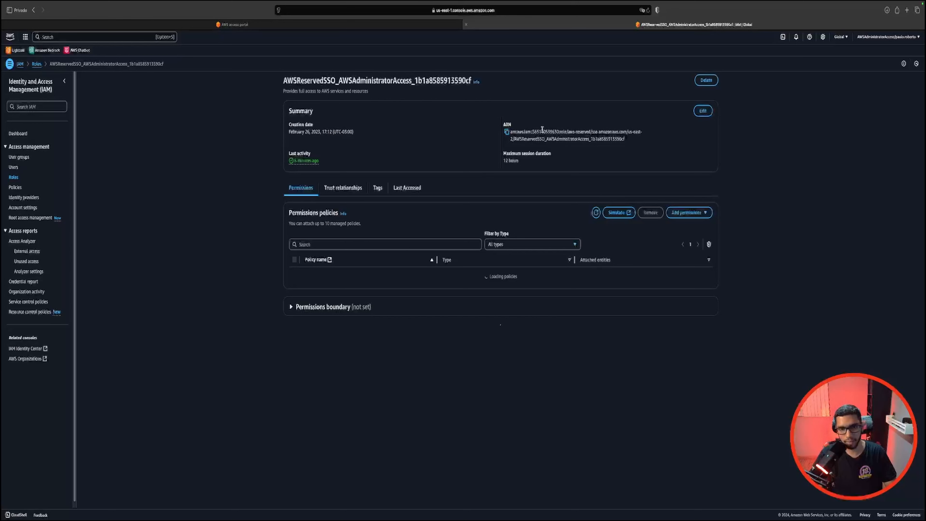
Step: Examine the ARN of the AWSReservedSSO administrator role, including its path and the suffix of the role name
{"action": "left_click_drag", "start_coordinate": [524, 133], "coordinate": [622, 139]}
{"action": "left_click", "coordinate": [627, 154]}
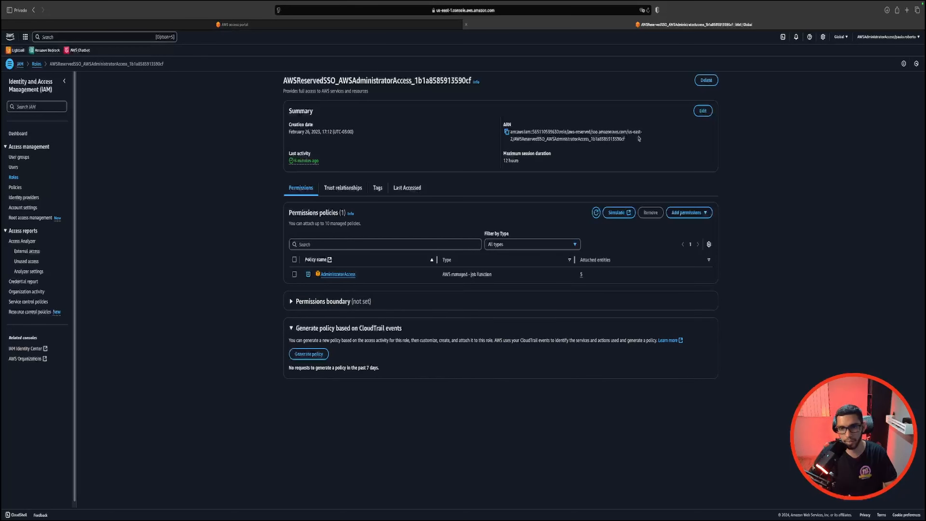
{"action": "left_click_drag", "start_coordinate": [639, 139], "coordinate": [595, 140]}
{"action": "left_click", "coordinate": [588, 142]}
{"action": "double_click", "coordinate": [588, 142]}
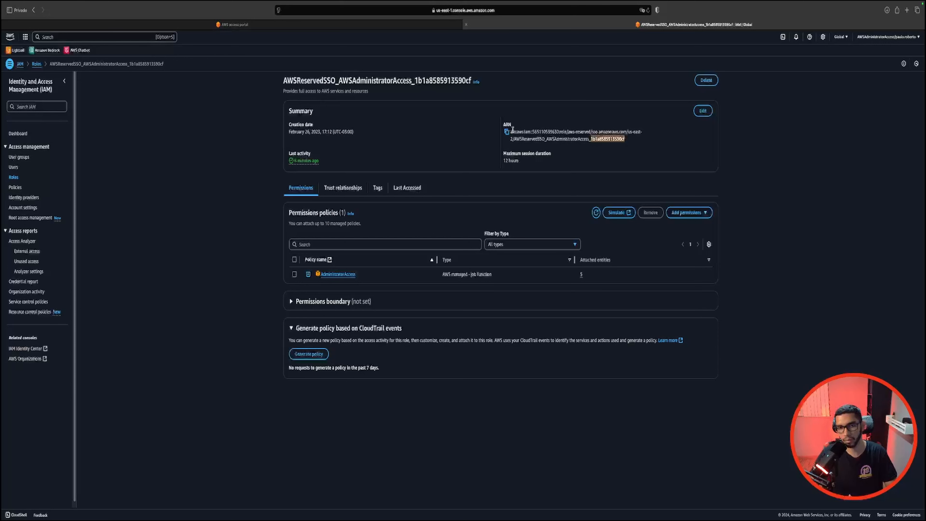
{"action": "left_click_drag", "start_coordinate": [512, 130], "coordinate": [624, 139]}
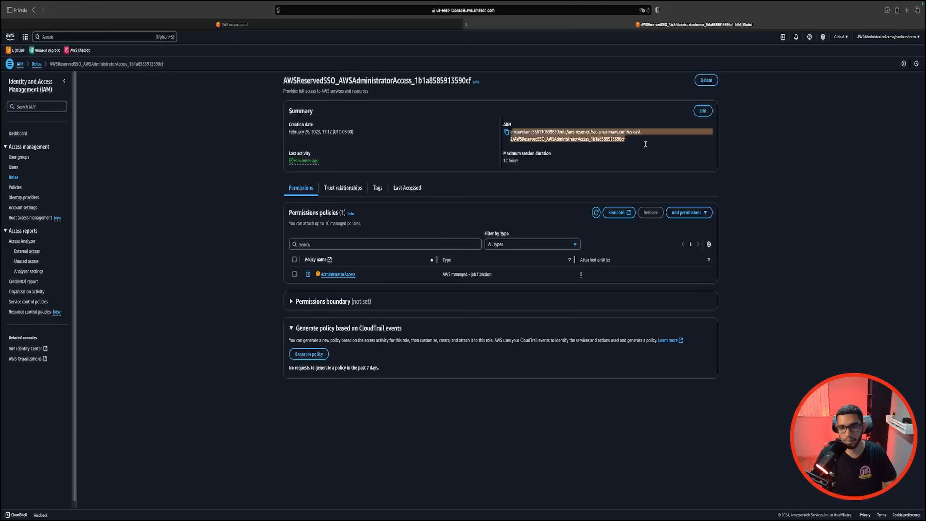
{"action": "left_click", "coordinate": [645, 144]}
{"action": "left_click_drag", "start_coordinate": [625, 139], "coordinate": [510, 131]}
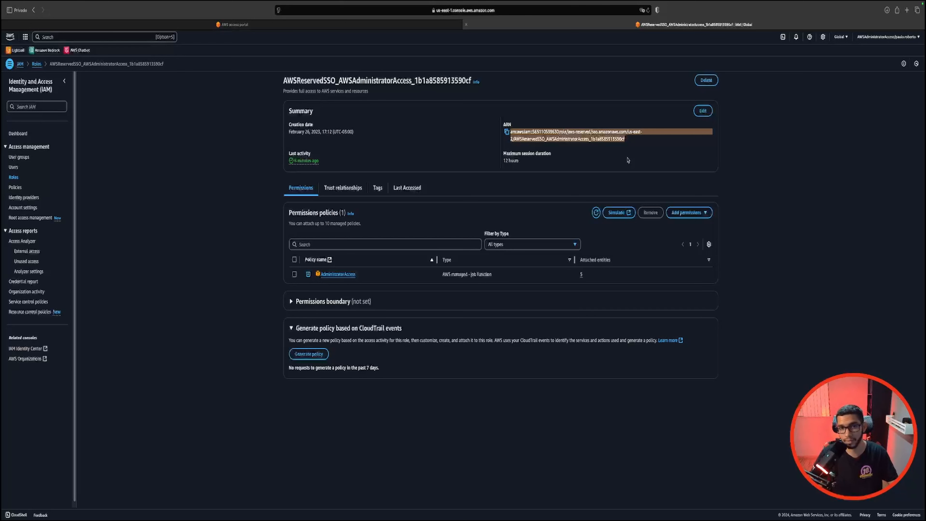
{"action": "left_click", "coordinate": [634, 144]}
{"action": "left_click_drag", "start_coordinate": [625, 139], "coordinate": [512, 133]}
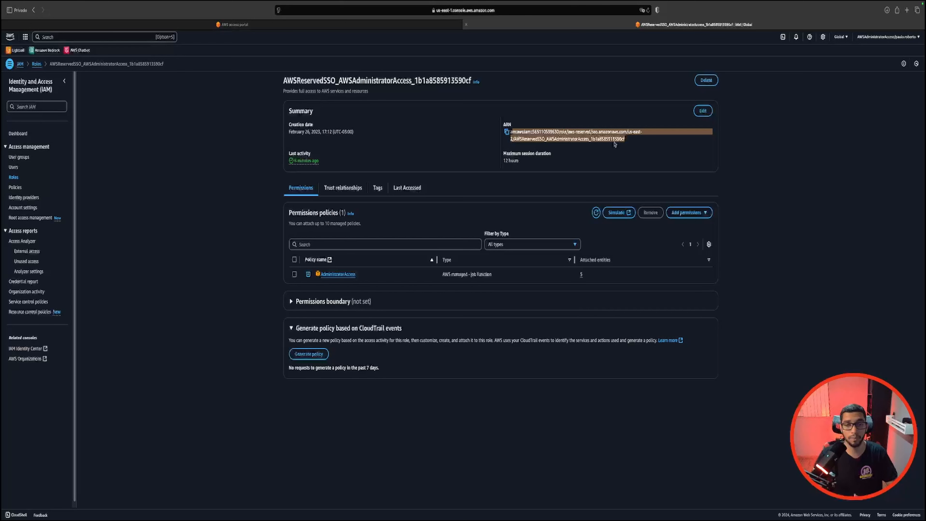
{"action": "left_click_drag", "start_coordinate": [636, 151], "coordinate": [519, 131]}
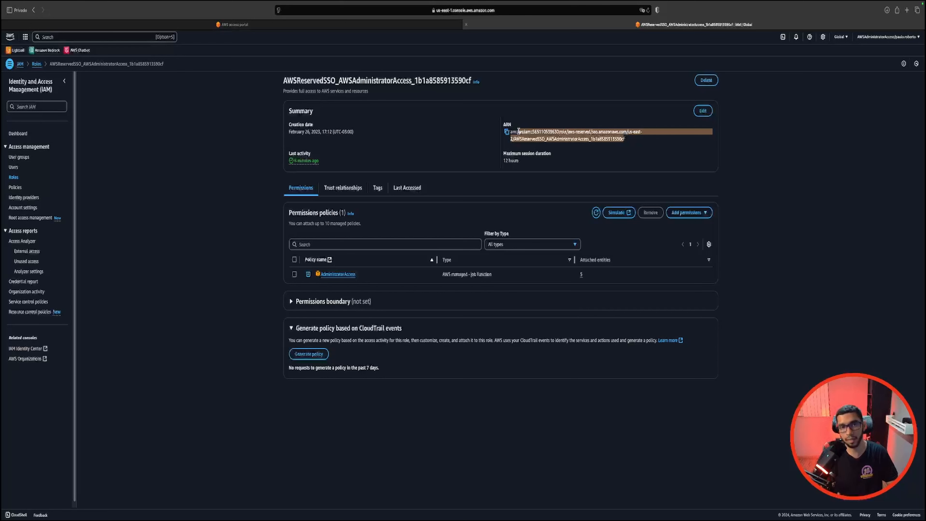
{"action": "left_click", "coordinate": [649, 157]}
{"action": "triple_click", "coordinate": [647, 146]}
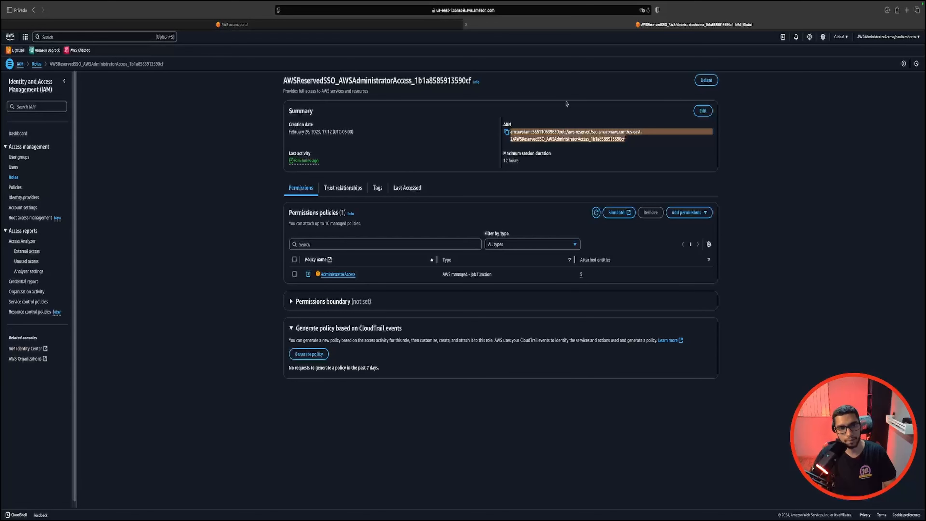
Step: Compare the AWSAdministratorAccess permission set in the access portal with the name of the AWSReservedSSO role in IAM
{"action": "left_click", "coordinate": [283, 26]}
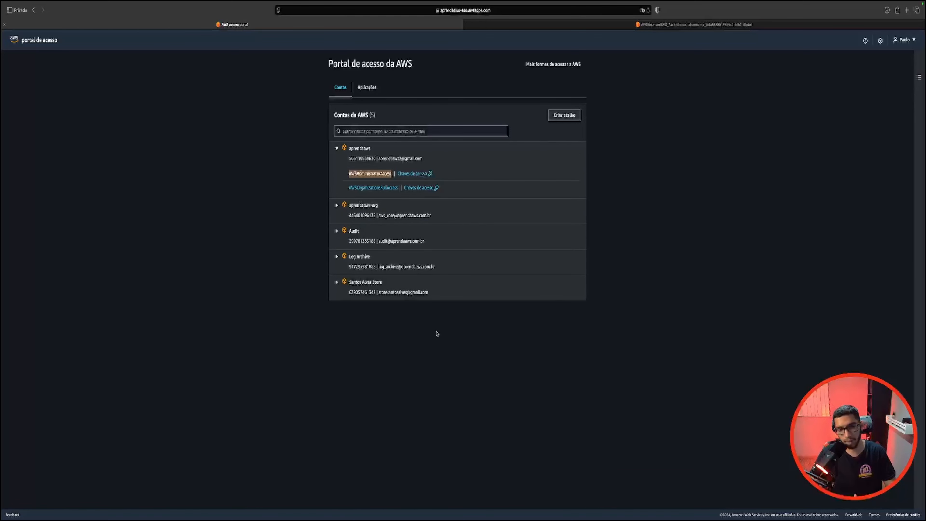
{"action": "left_click", "coordinate": [661, 26]}
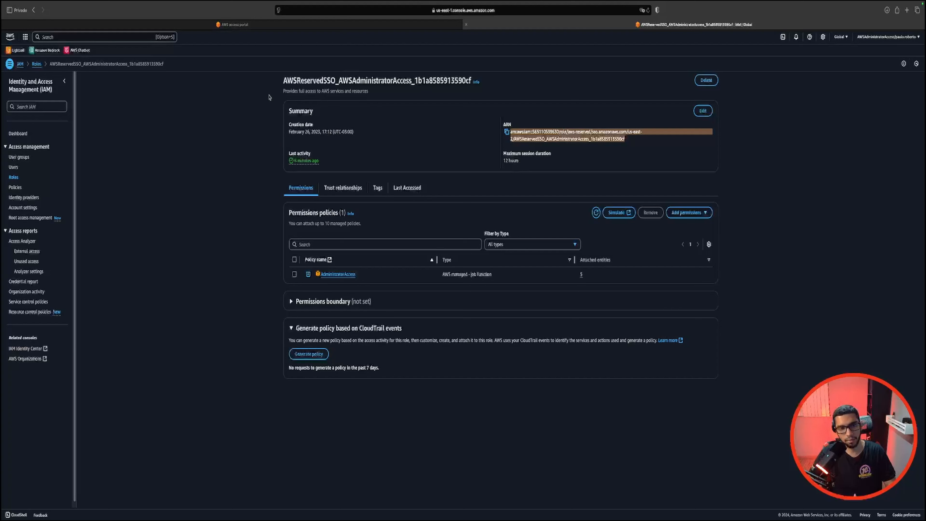
{"action": "left_click", "coordinate": [361, 78]}
{"action": "double_click", "coordinate": [361, 79]}
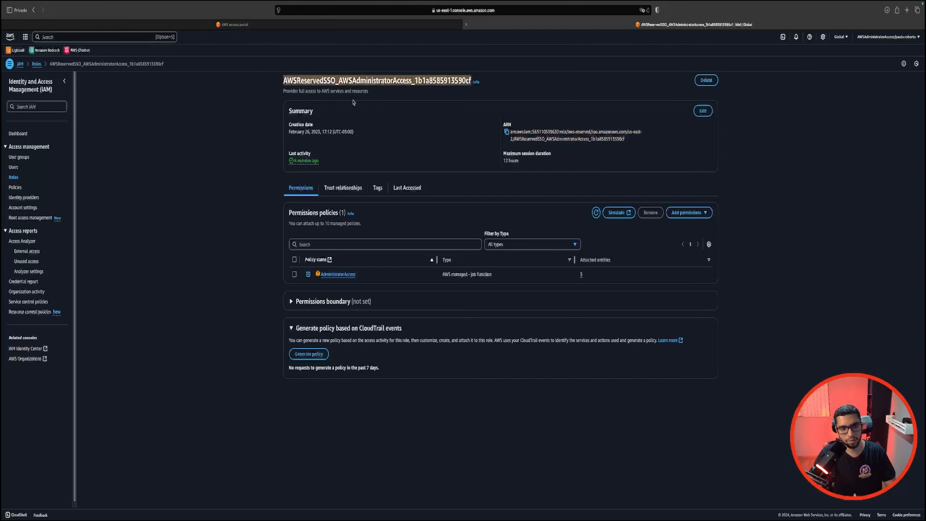
{"action": "left_click", "coordinate": [402, 97]}
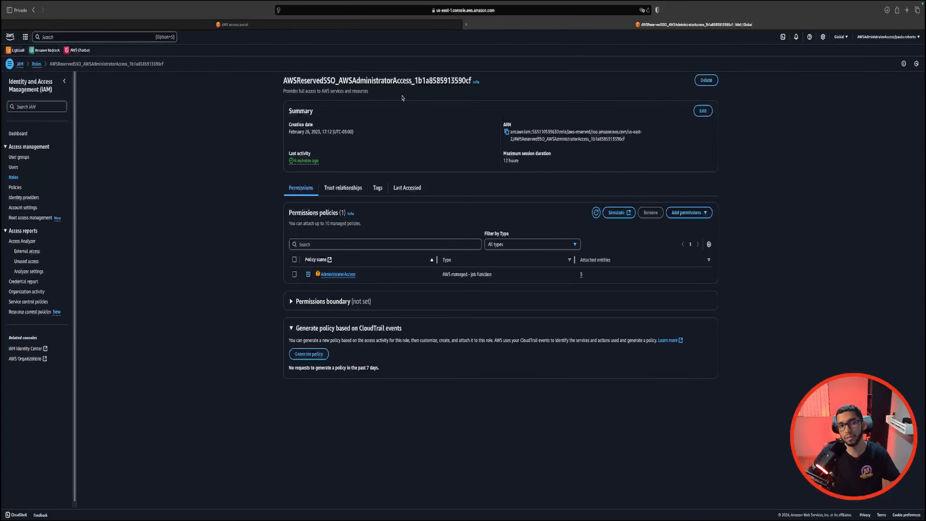
{"action": "double_click", "coordinate": [394, 81]}
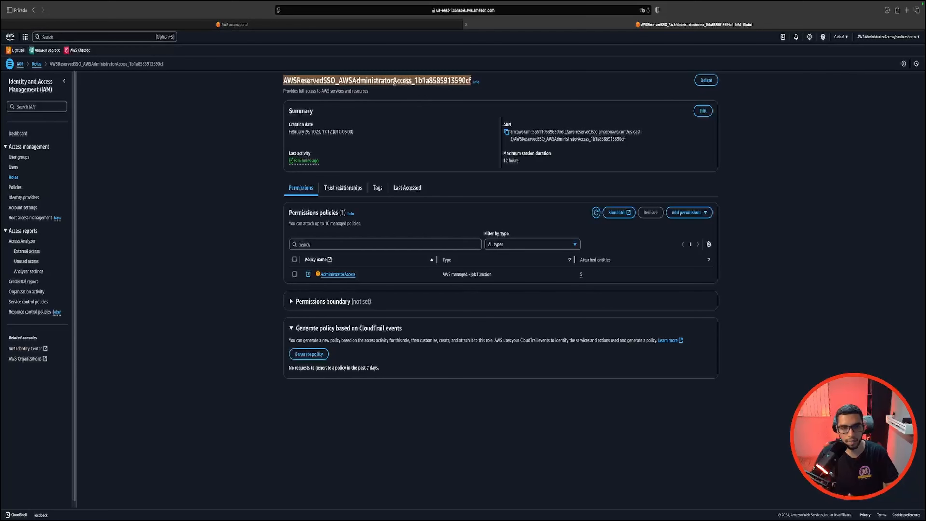
{"action": "left_click", "coordinate": [416, 128]}
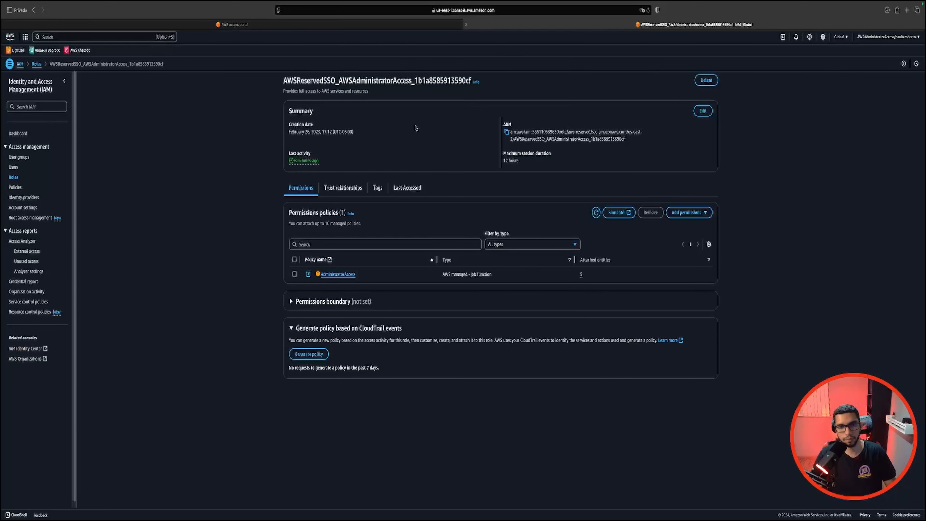
Step: Return to the IAM Identity Center console and start a predefined permission set based on the PowerUserAccess policy
{"action": "key", "text": "ctrl+Left"}
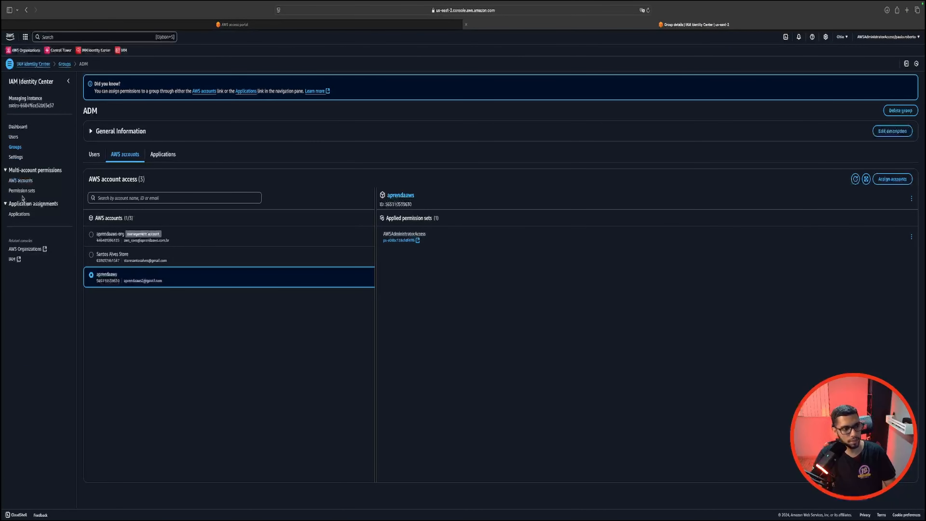
{"action": "left_click", "coordinate": [22, 190]}
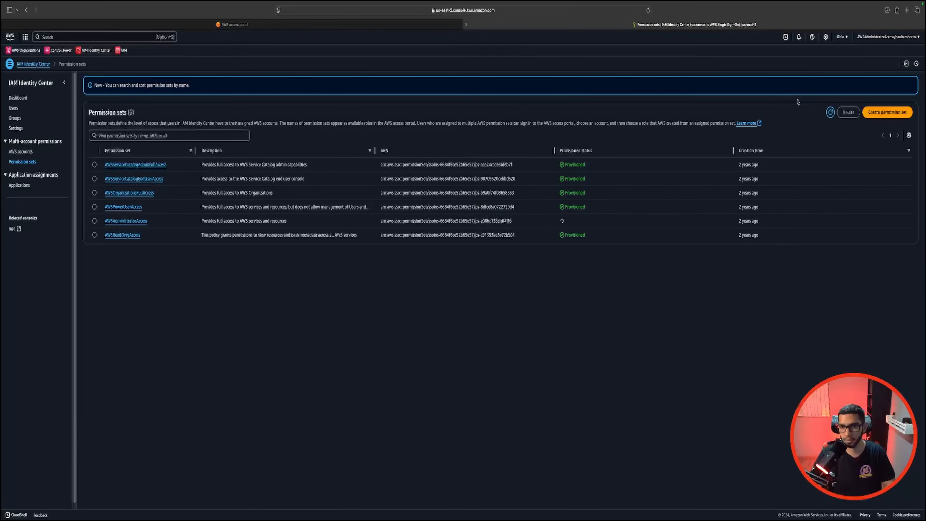
{"action": "left_click", "coordinate": [899, 116]}
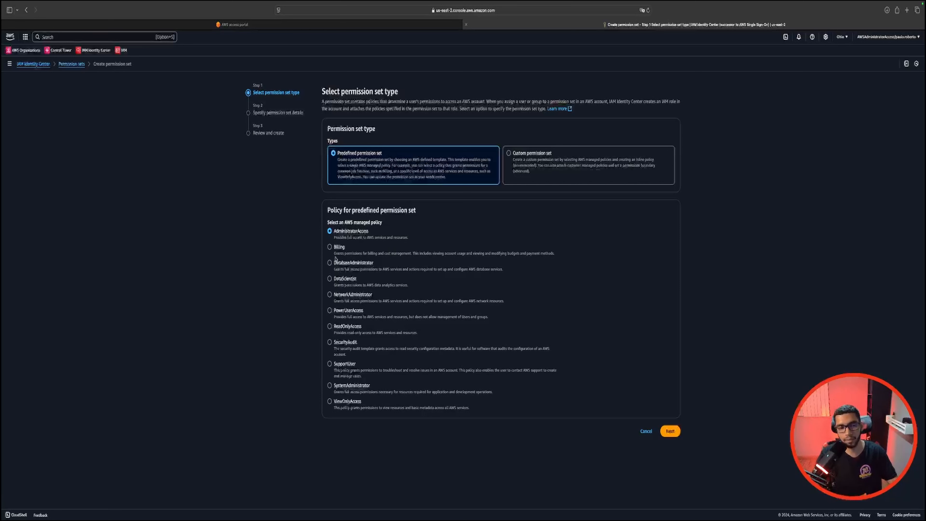
{"action": "left_click", "coordinate": [349, 347]}
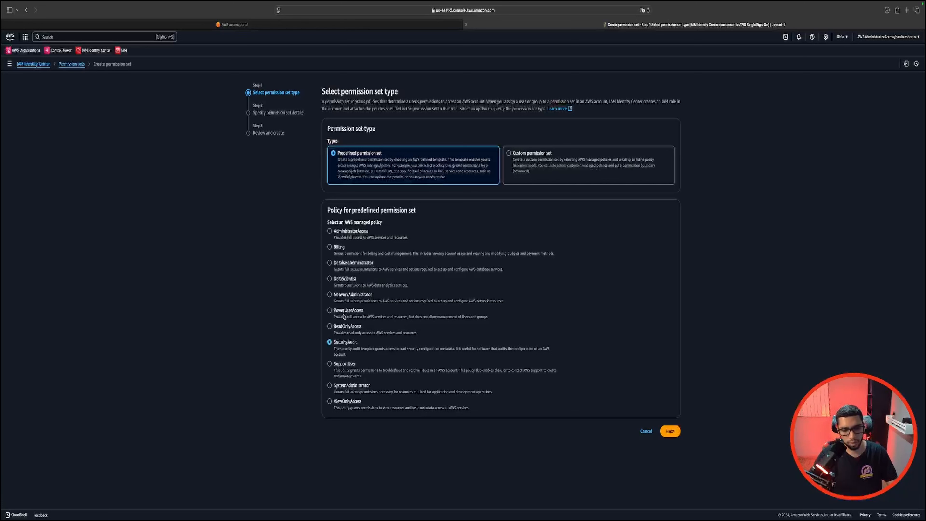
{"action": "left_click", "coordinate": [329, 311]}
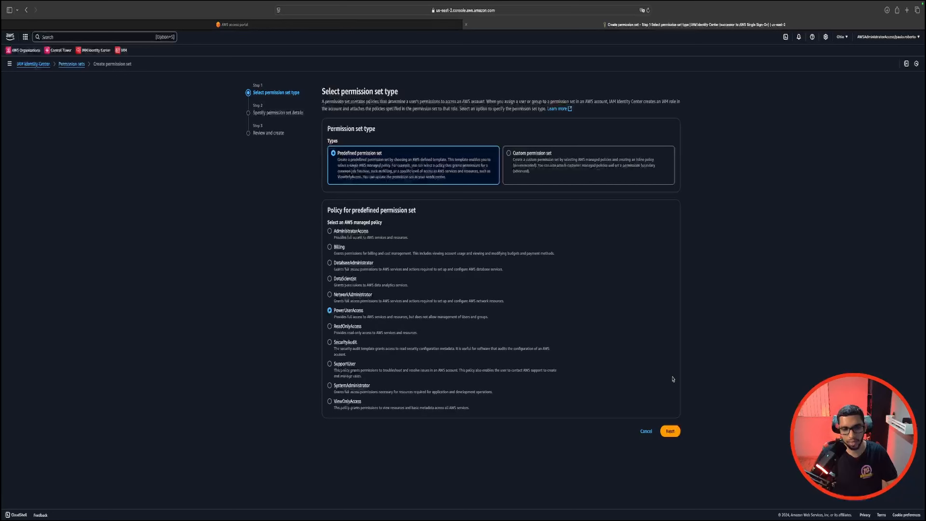
{"action": "left_click", "coordinate": [671, 430]}
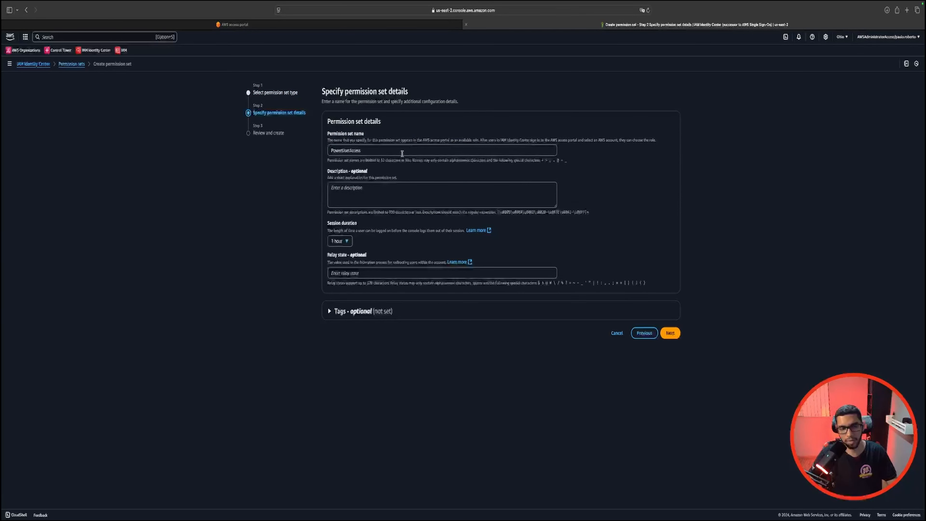
Step: Keep PowerUserAccess as the permission set name, set the session duration to 12 hours, and continue to the review
{"action": "left_click", "coordinate": [402, 152]}
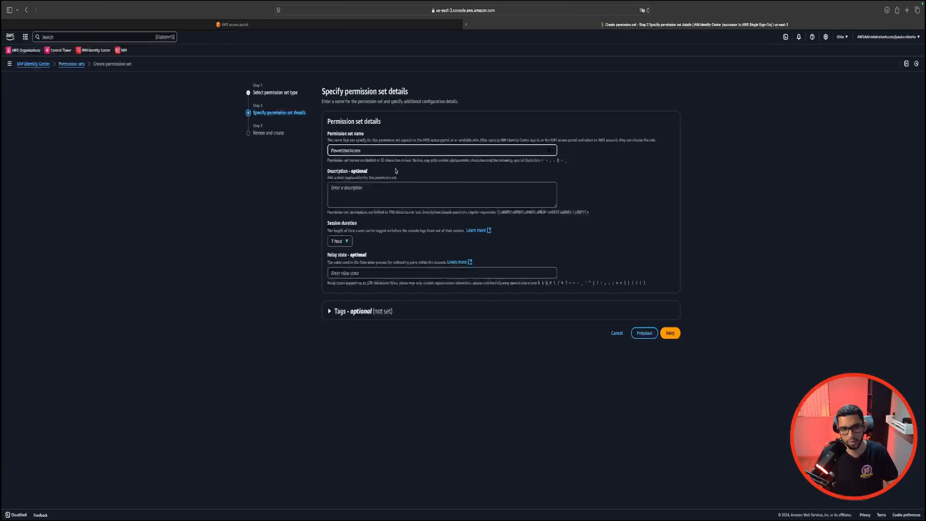
{"action": "left_click", "coordinate": [347, 241]}
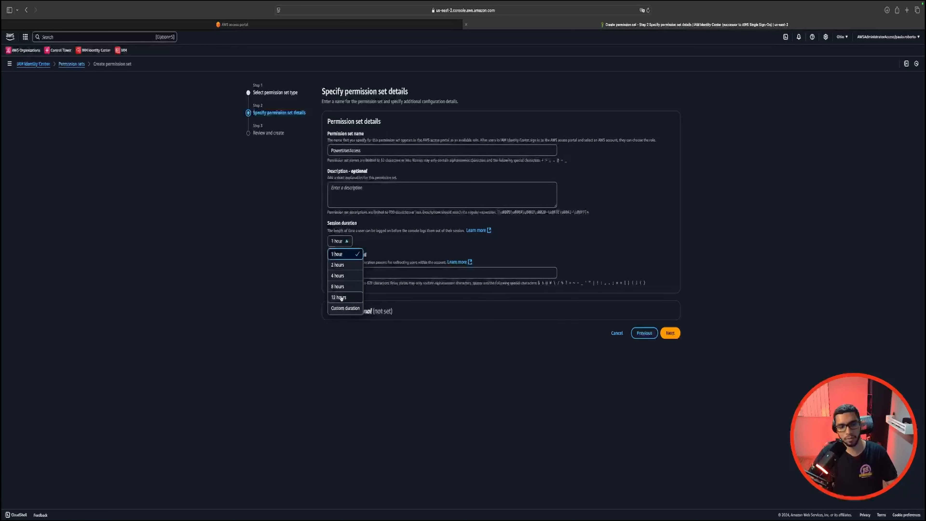
{"action": "left_click", "coordinate": [596, 214]}
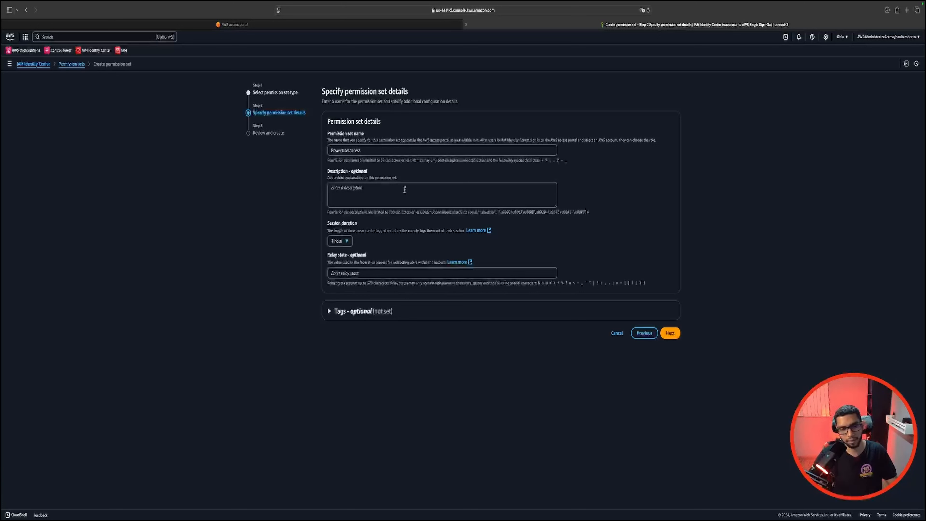
{"action": "left_click", "coordinate": [346, 241]}
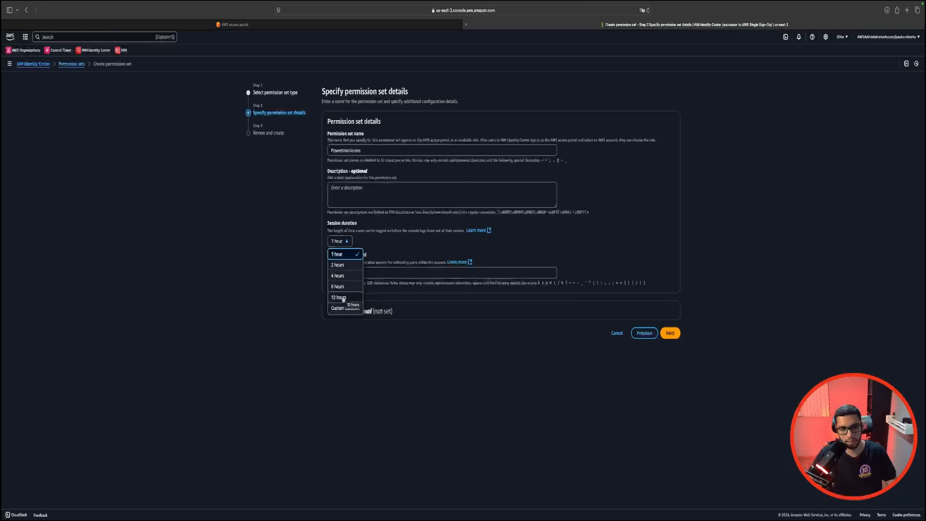
{"action": "left_click", "coordinate": [341, 297]}
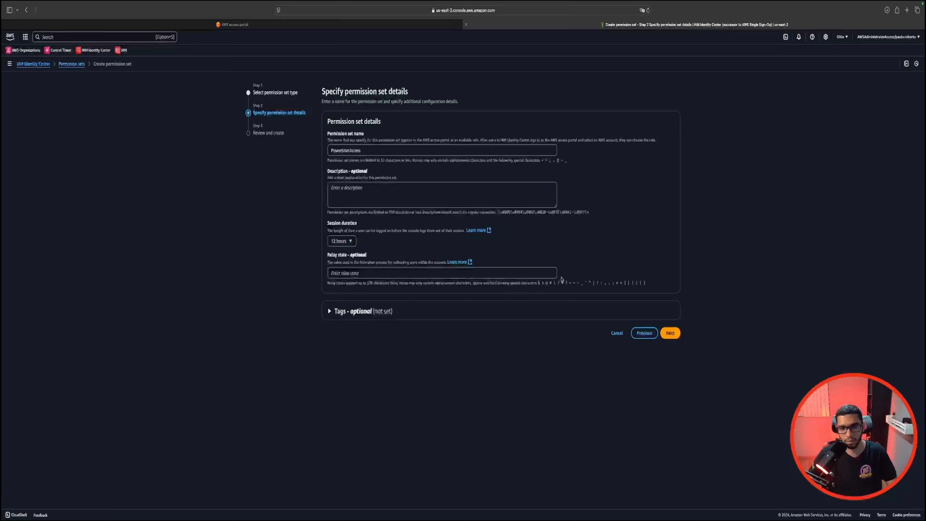
{"action": "left_click", "coordinate": [670, 332]}
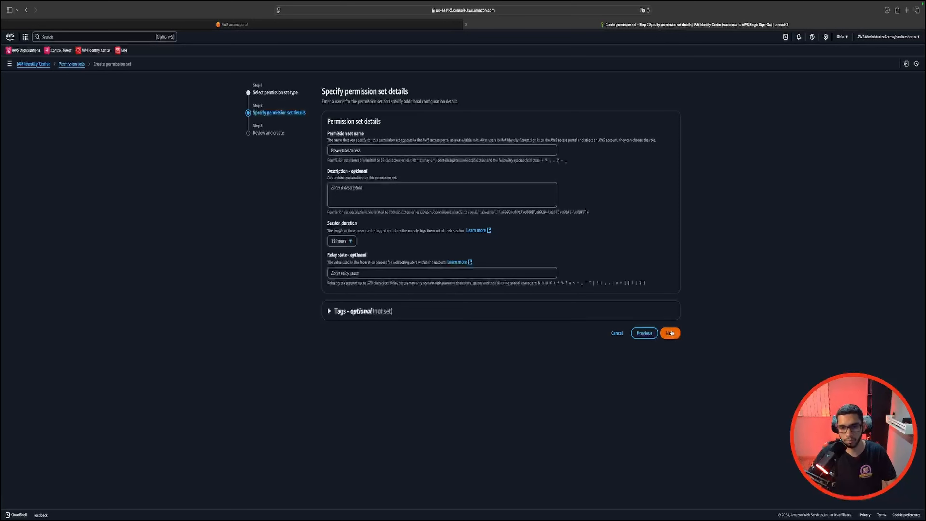
Step: Create the reviewed PowerUserAccess permission set and check its provisioned status in the list of permission sets
{"action": "left_click", "coordinate": [670, 345]}
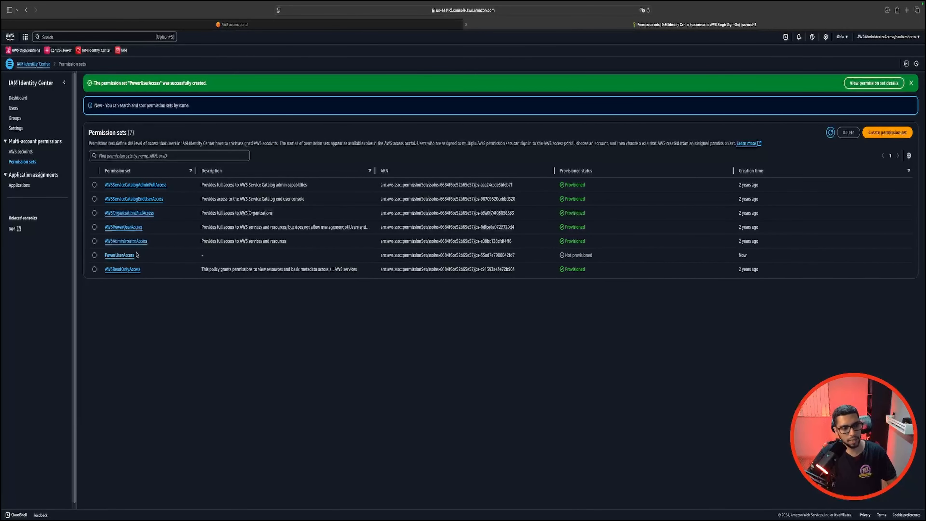
{"action": "left_click_drag", "start_coordinate": [129, 257], "coordinate": [105, 257]}
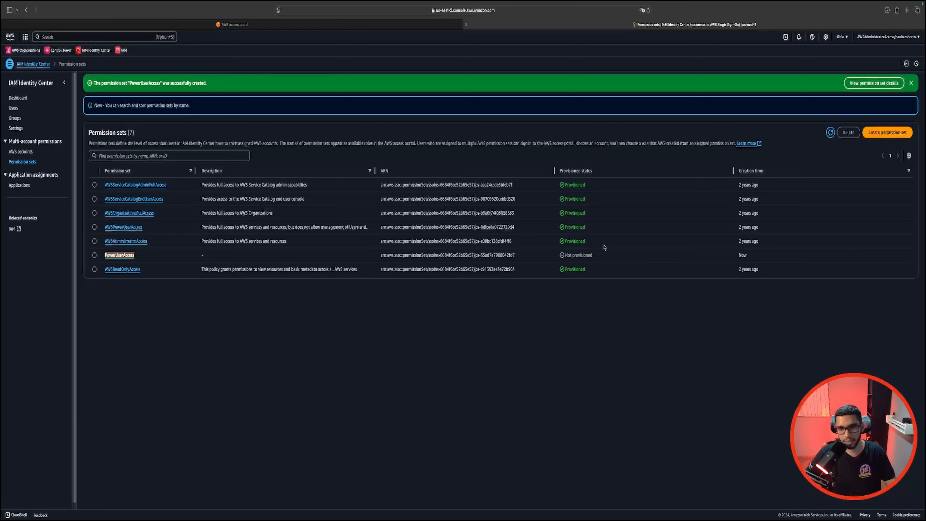
{"action": "left_click_drag", "start_coordinate": [610, 258], "coordinate": [562, 257]}
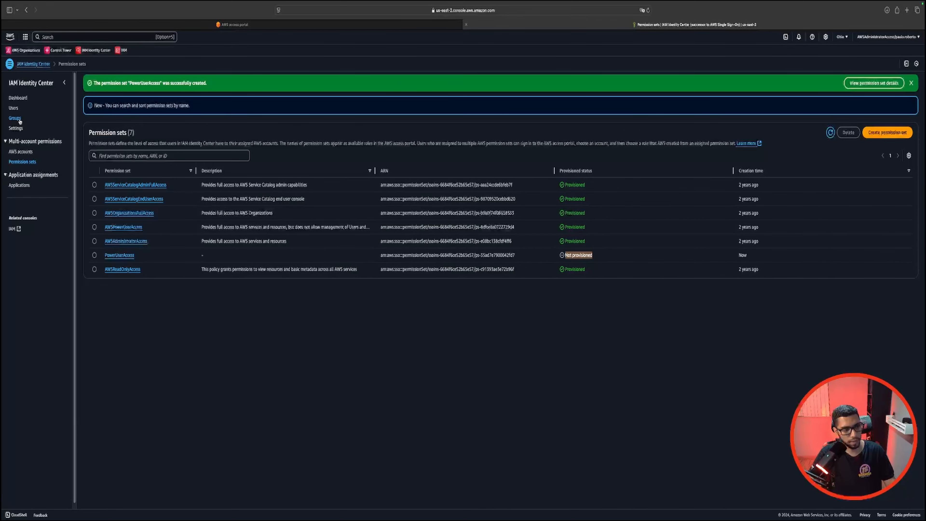
Step: Open the details of the Audit account, found under the Security organizational unit of the AWS accounts
{"action": "left_click", "coordinate": [21, 151]}
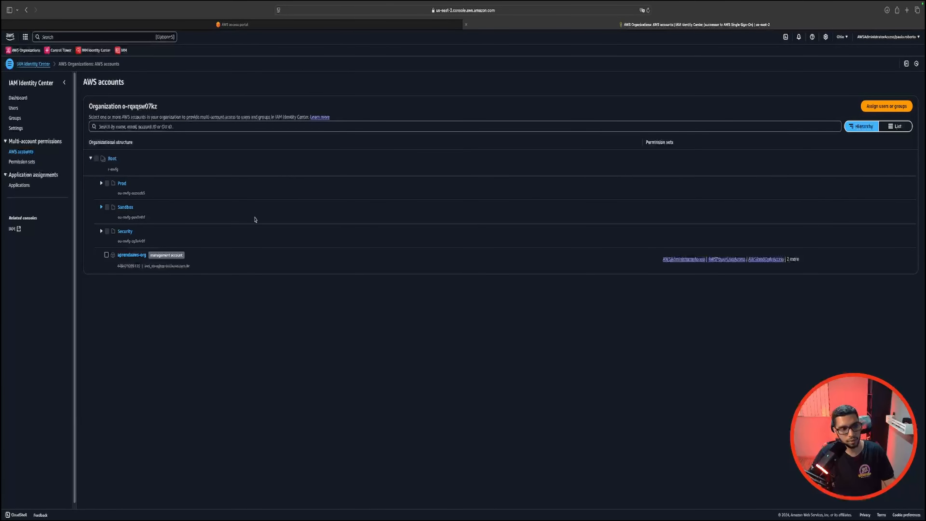
{"action": "left_click", "coordinate": [101, 232]}
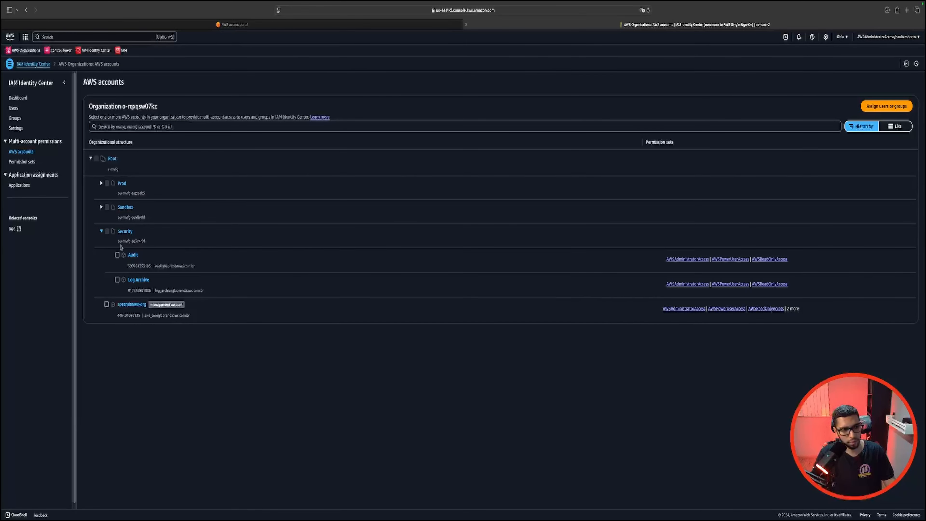
{"action": "left_click", "coordinate": [117, 255]}
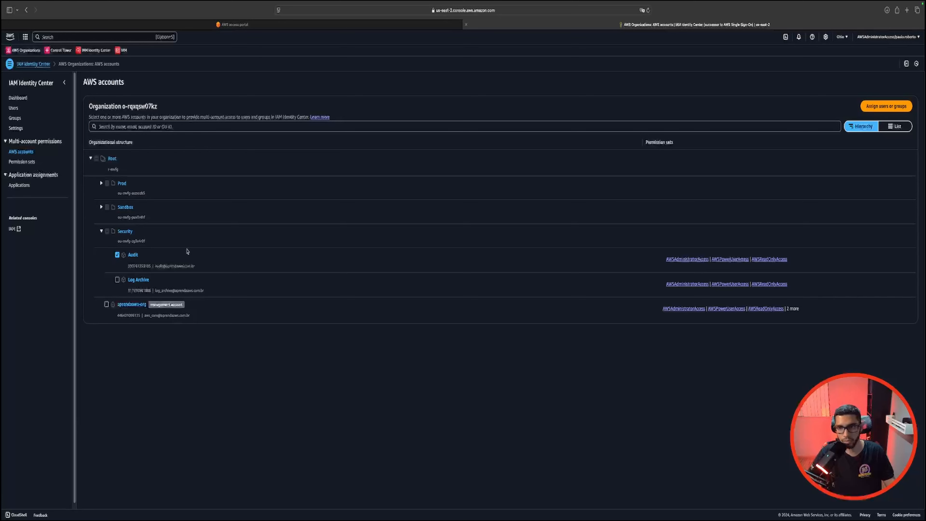
{"action": "left_click", "coordinate": [132, 255]}
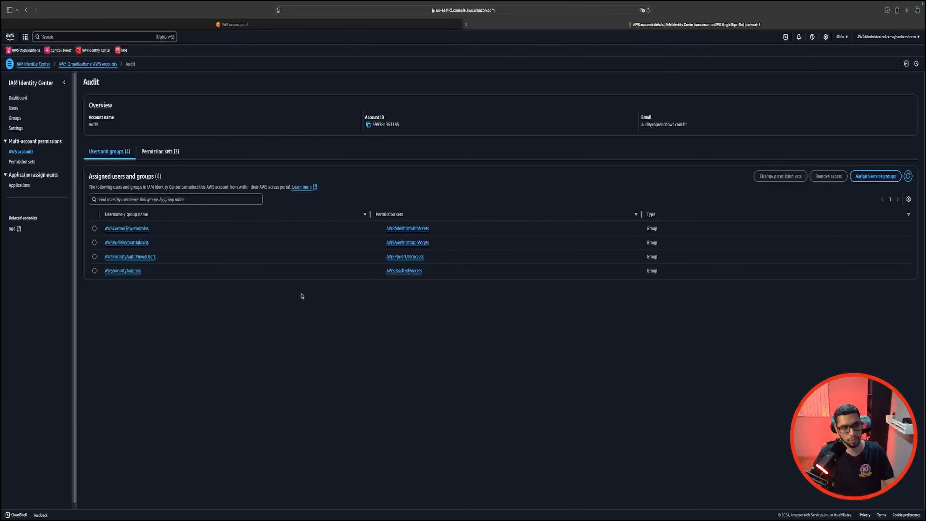
Step: Assign the ADM group to the Audit account with the PowerUserAccess permission set and submit the assignment
{"action": "left_click", "coordinate": [861, 176]}
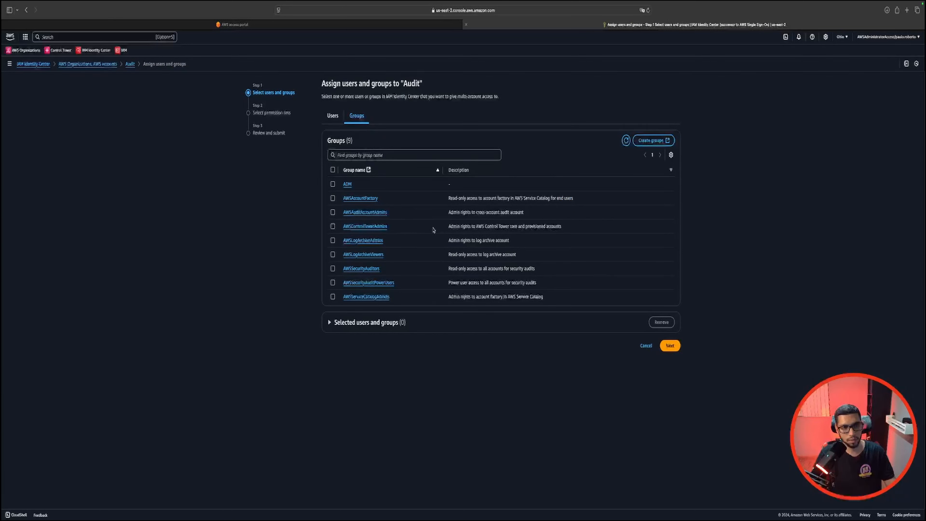
{"action": "left_click", "coordinate": [333, 184]}
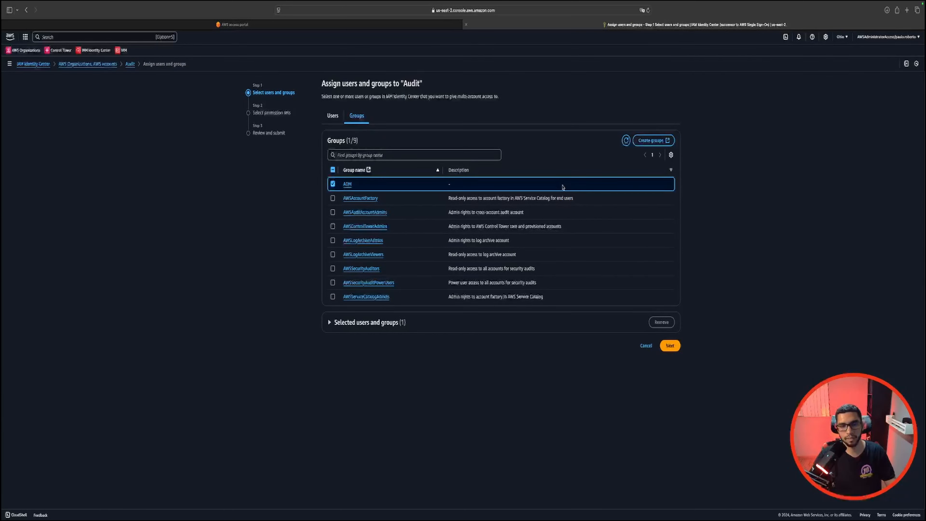
{"action": "left_click", "coordinate": [671, 347]}
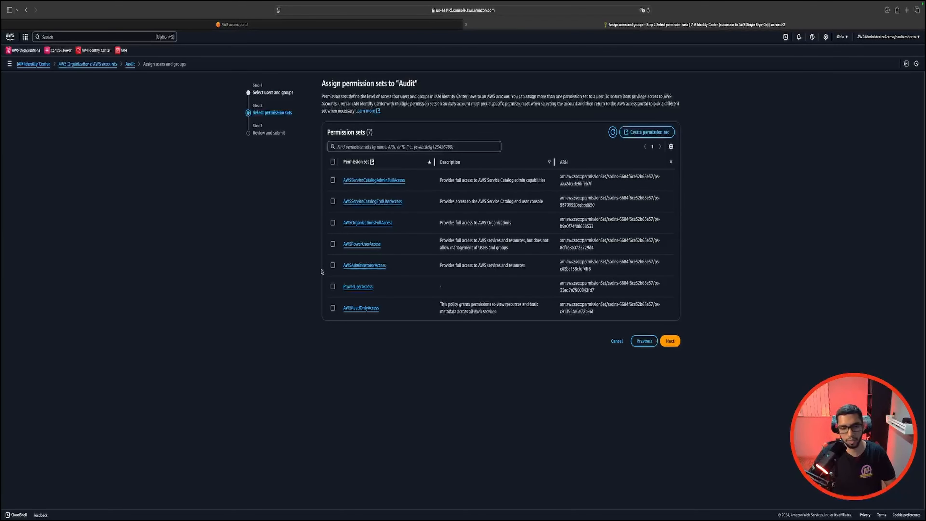
{"action": "left_click", "coordinate": [333, 286]}
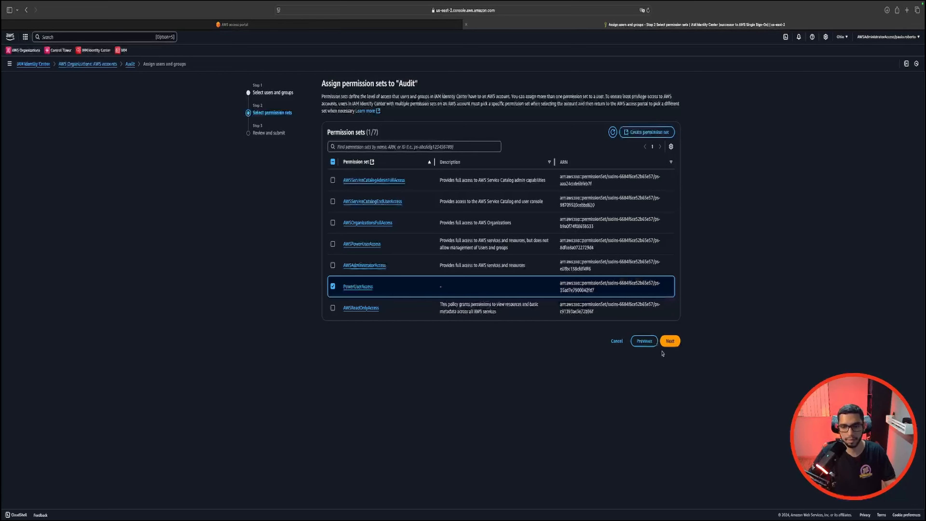
{"action": "left_click", "coordinate": [669, 341]}
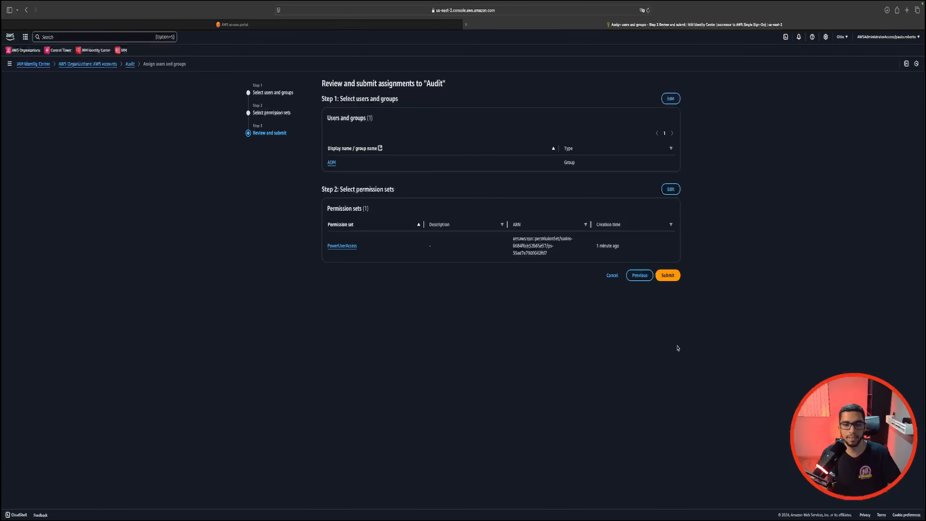
{"action": "left_click", "coordinate": [669, 276]}
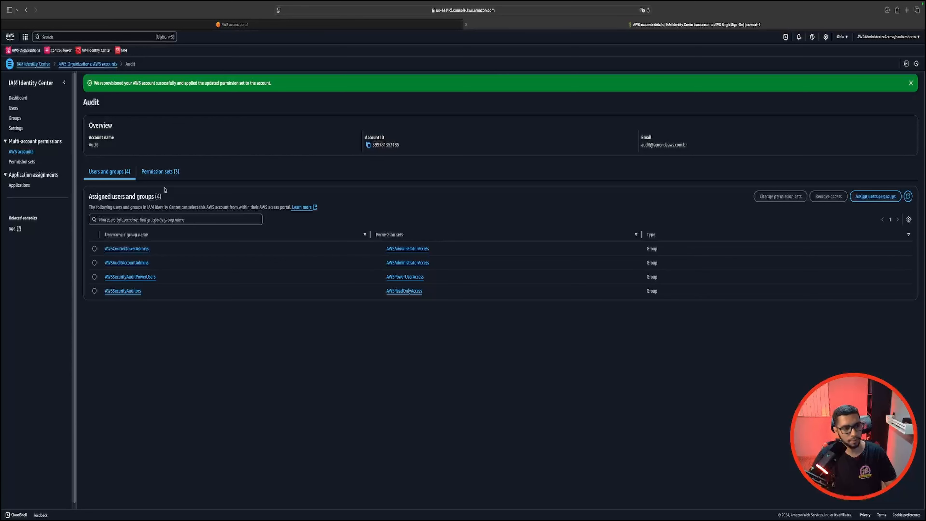
Step: Refresh the list of permission sets and check the provisioned status of PowerUserAccess again
{"action": "left_click", "coordinate": [22, 161]}
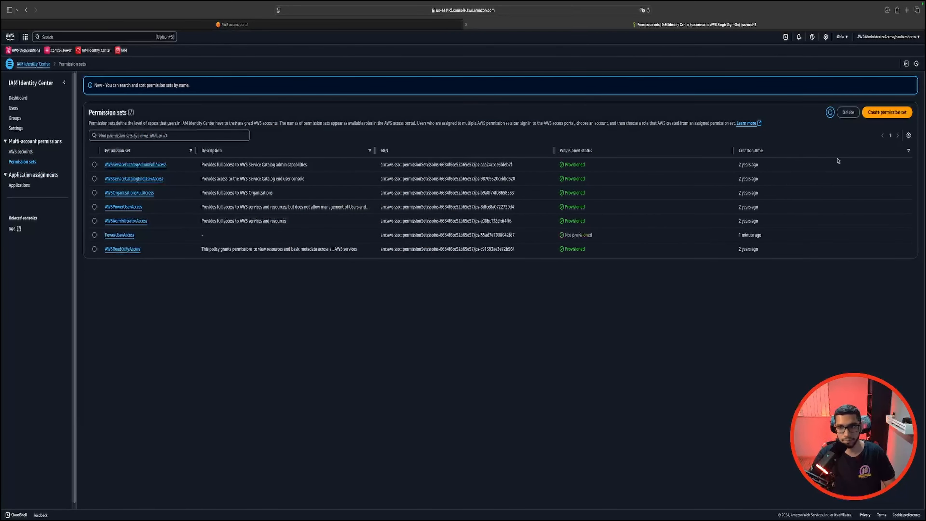
{"action": "left_click", "coordinate": [826, 114]}
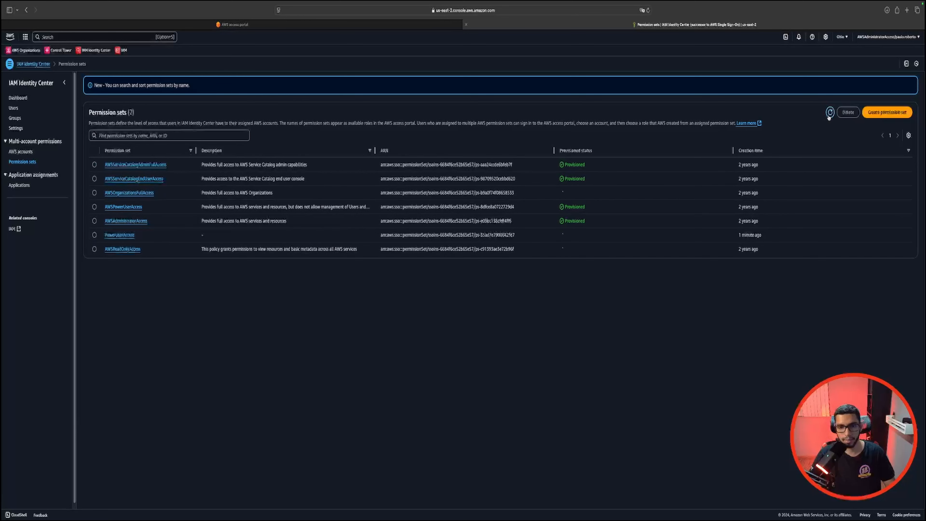
{"action": "left_click_drag", "start_coordinate": [600, 236], "coordinate": [568, 237]}
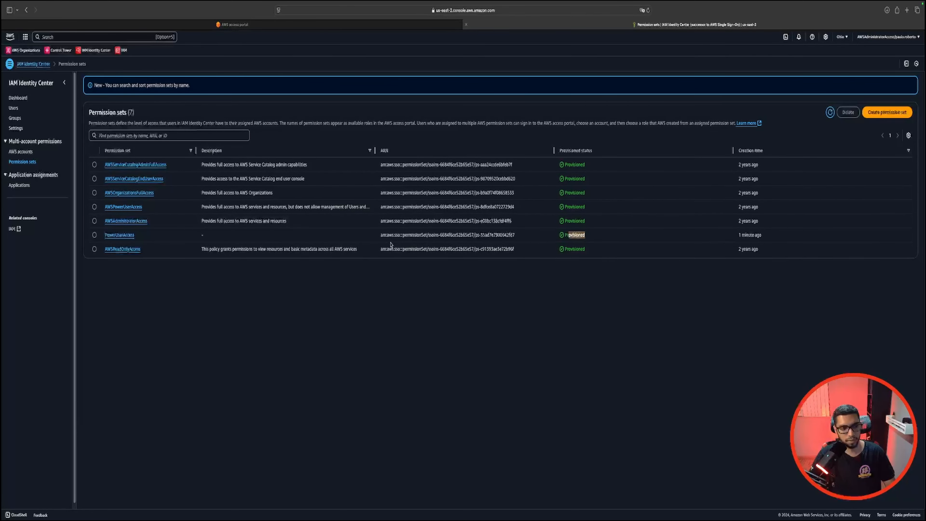
Step: Review the policies attached to the PowerUserAccess permission set and the accounts where it is provisioned
{"action": "left_click", "coordinate": [119, 235]}
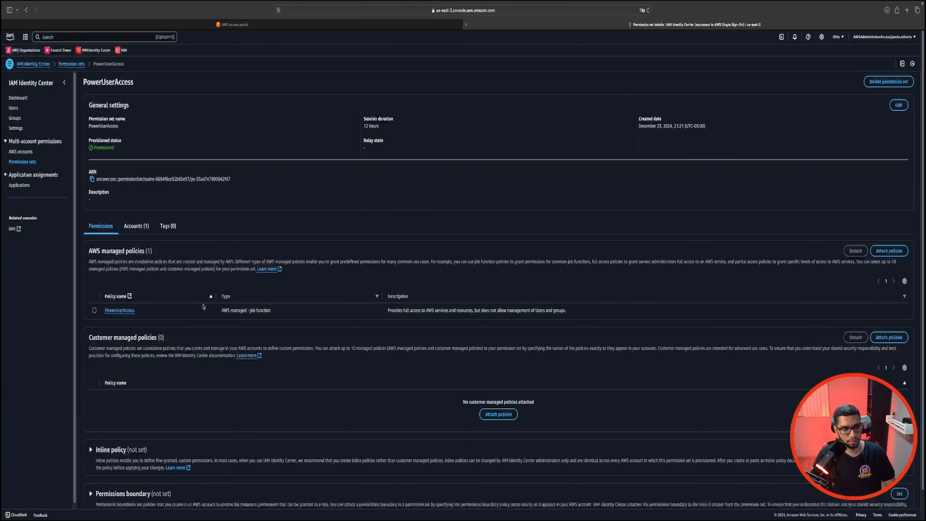
{"action": "scroll", "coordinate": [203, 365], "scroll_direction": "down", "scroll_amount": 2}
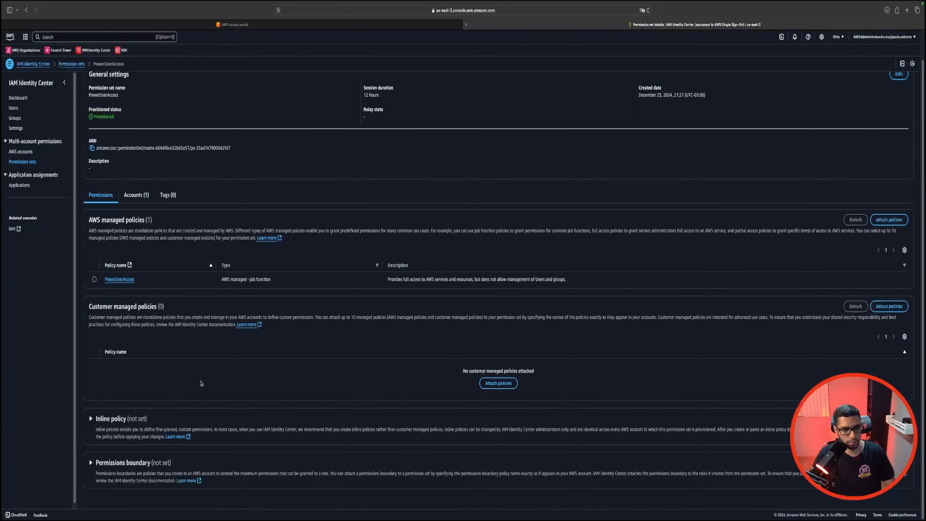
{"action": "scroll", "coordinate": [201, 383], "scroll_direction": "up", "scroll_amount": 2}
{"action": "left_click", "coordinate": [136, 226]}
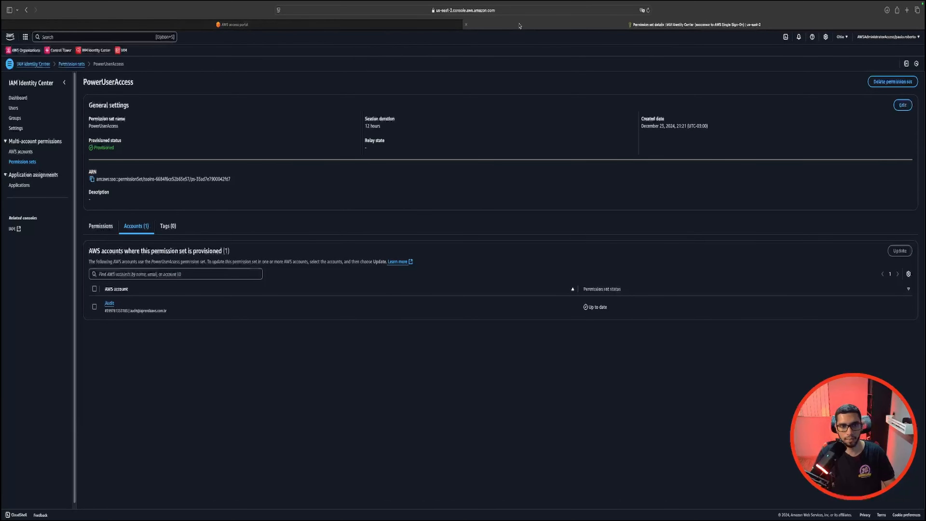
Step: Switch to the private browser window with the IAM role and check the account ID of the signed-in session
{"action": "key", "text": "ctrl+Right"}
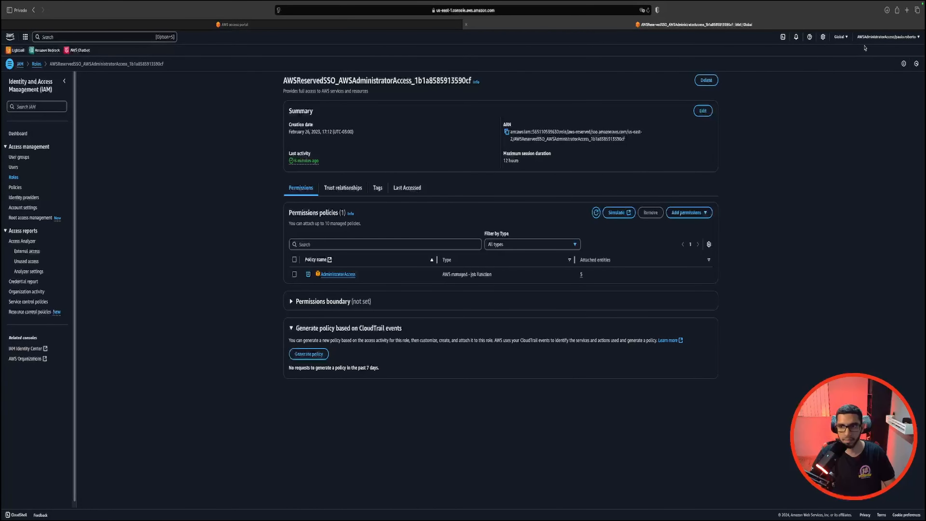
{"action": "left_click", "coordinate": [875, 37]}
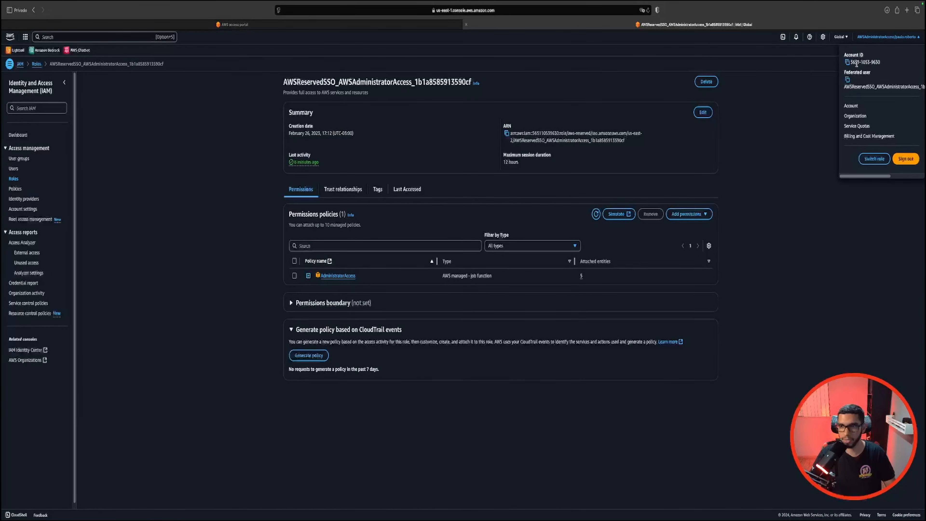
{"action": "left_click_drag", "start_coordinate": [852, 62], "coordinate": [895, 62]}
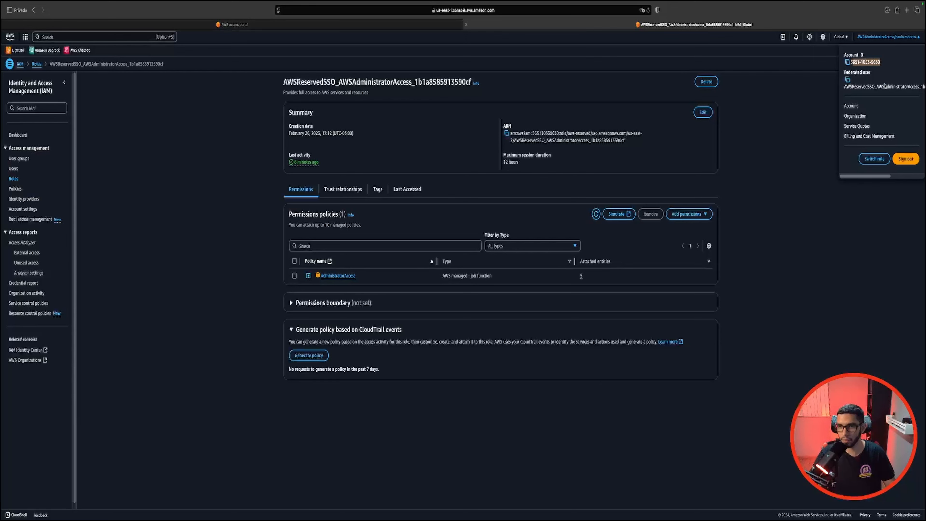
{"action": "left_click", "coordinate": [793, 176]}
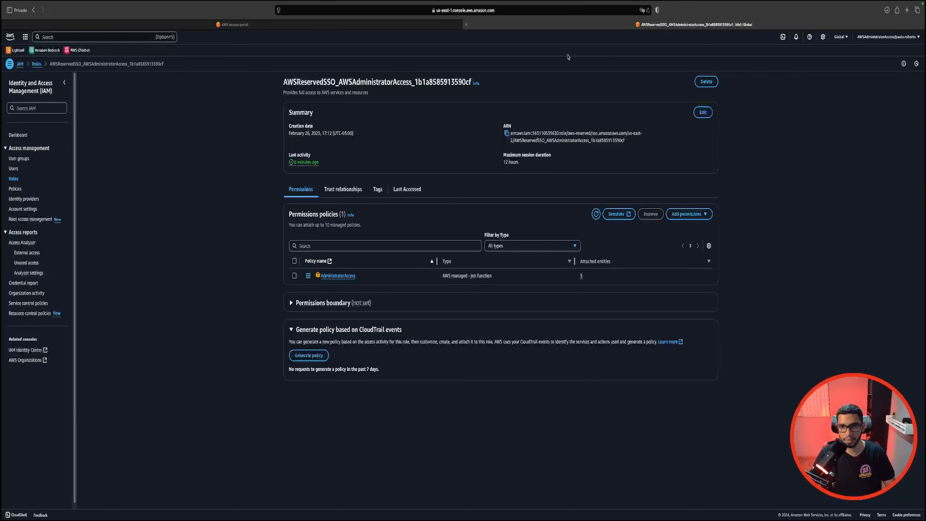
Step: Sign in to the Audit account with PowerUserAccess from the AWS access portal and check the new session's account ID
{"action": "left_click", "coordinate": [466, 24]}
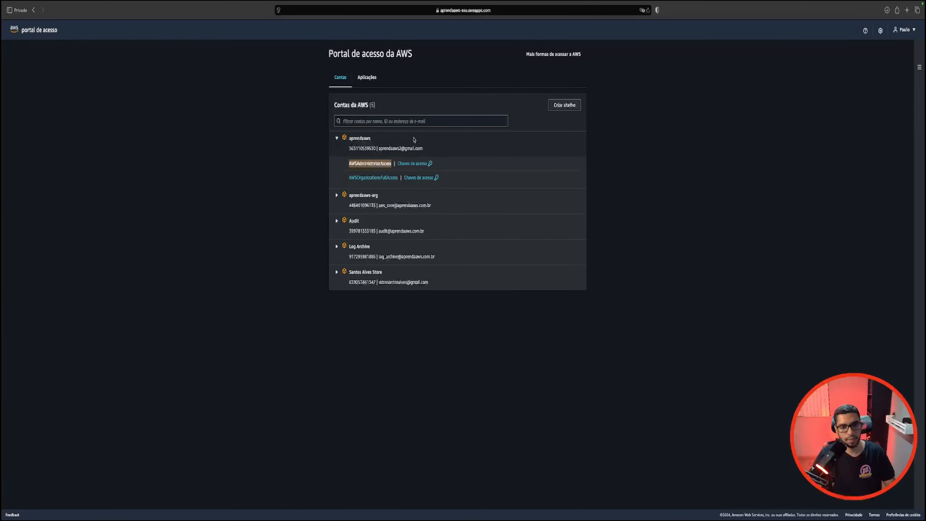
{"action": "left_click", "coordinate": [405, 226]}
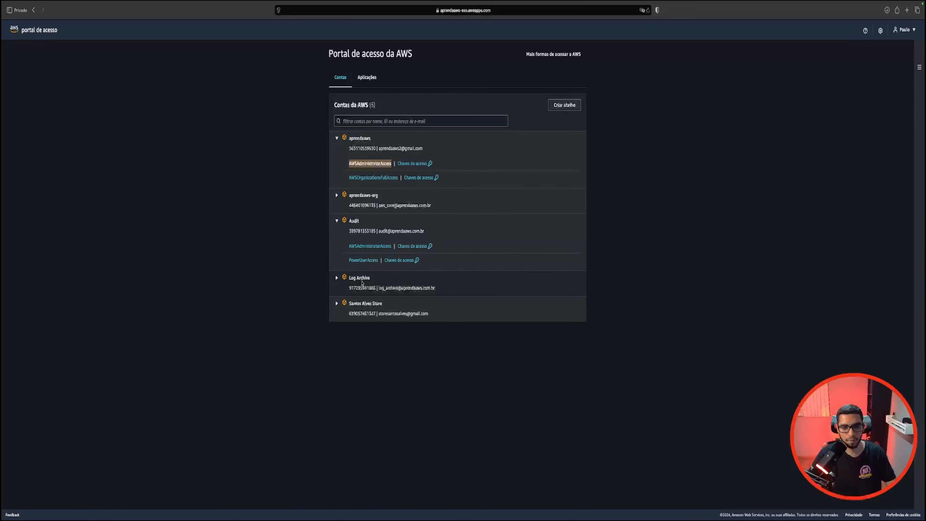
{"action": "left_click", "coordinate": [361, 261]}
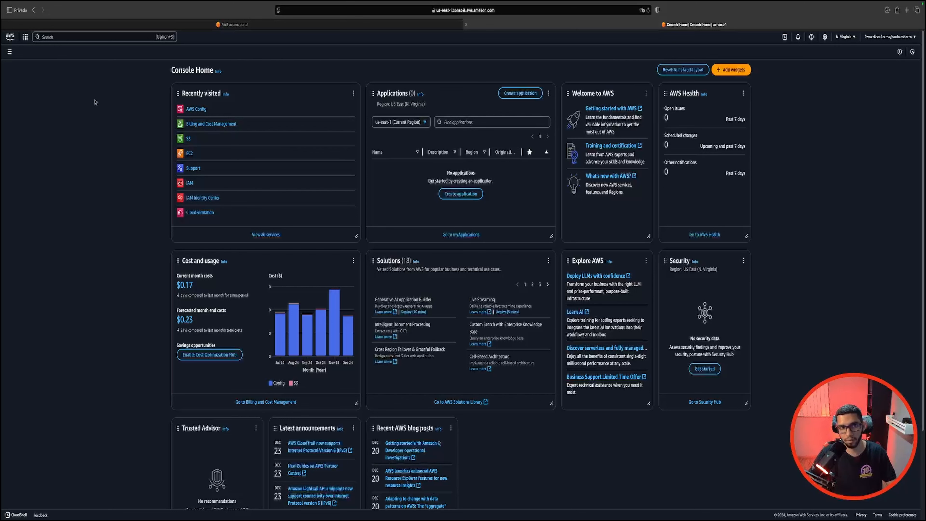
{"action": "left_click", "coordinate": [875, 38]}
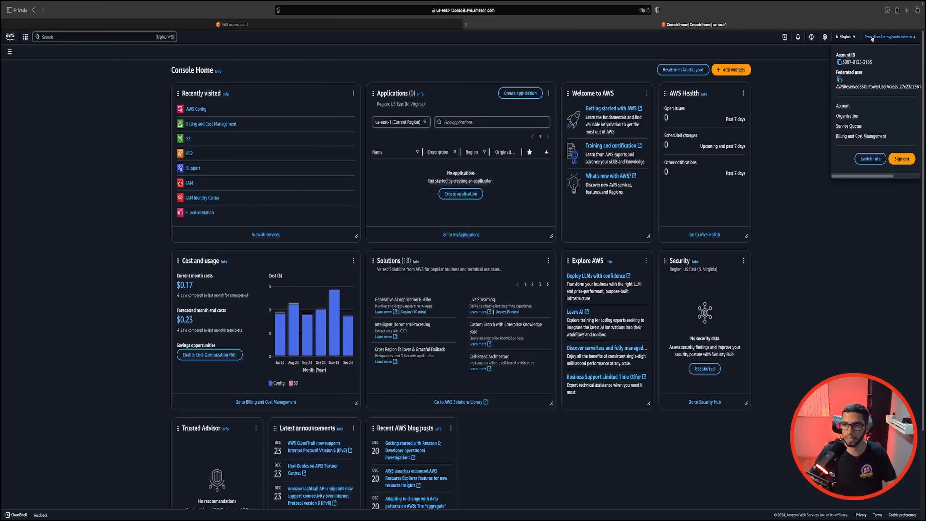
{"action": "left_click_drag", "start_coordinate": [872, 63], "coordinate": [859, 63]}
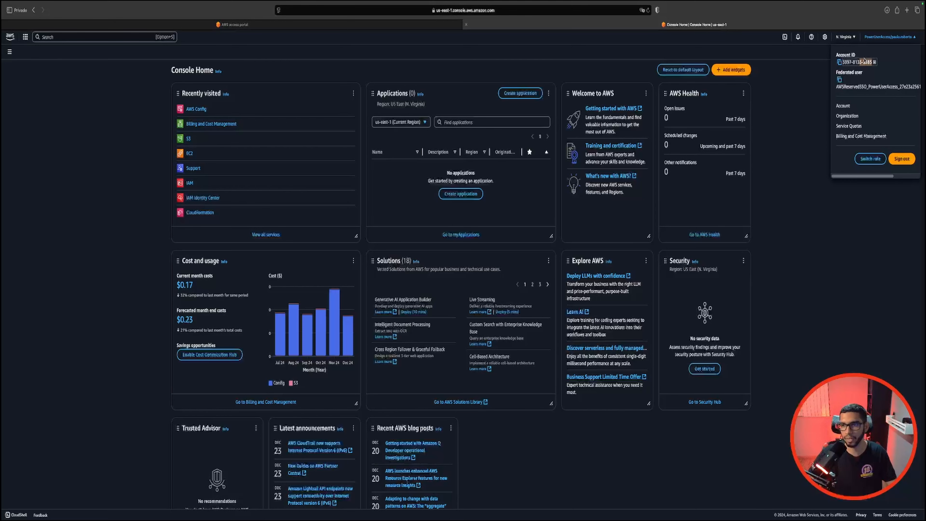
Step: Start a new general purpose bucket in Amazon S3 and name it aprendaaws-teste-s3
{"action": "left_click", "coordinate": [190, 139]}
{"action": "left_click", "coordinate": [190, 139]}
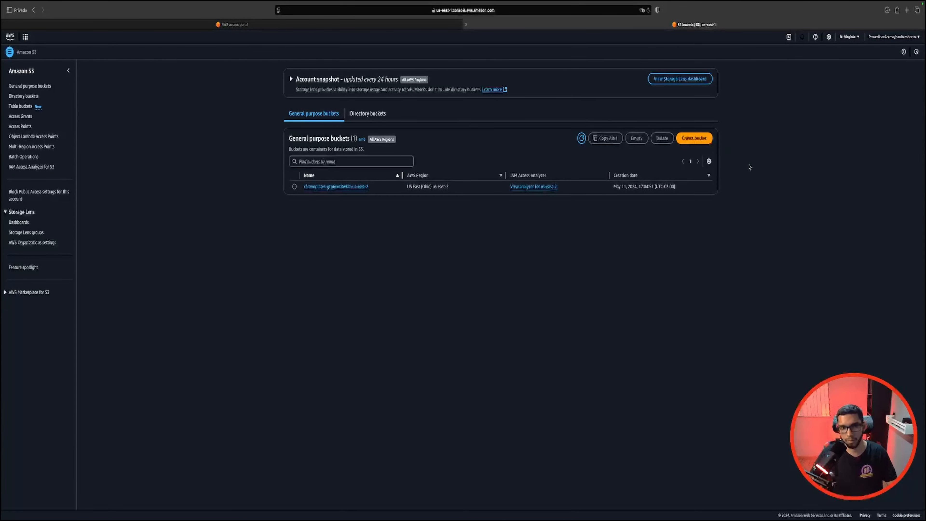
{"action": "left_click", "coordinate": [695, 139]}
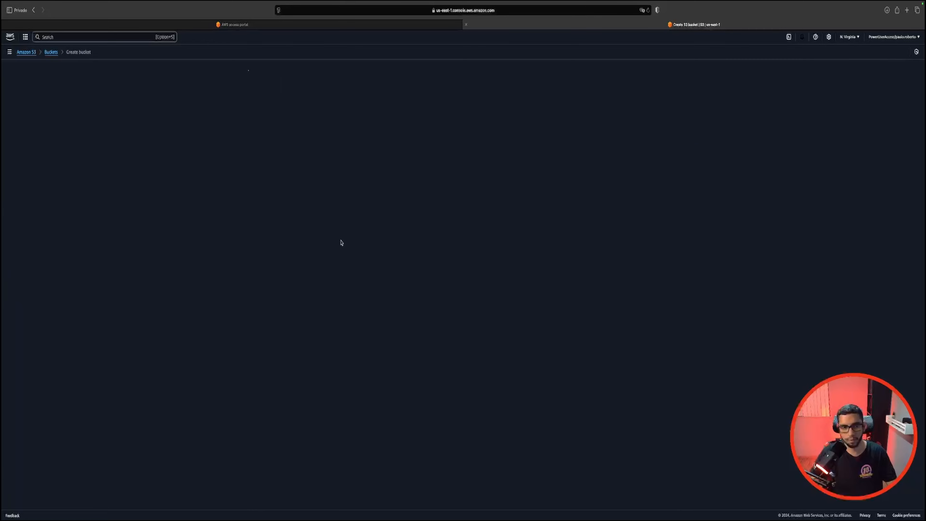
{"action": "left_click", "coordinate": [282, 186]}
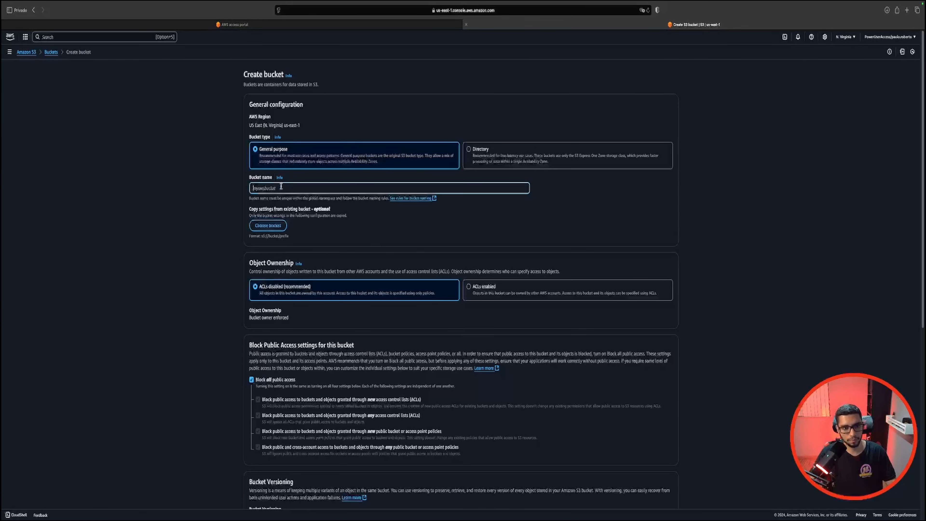
{"action": "scroll", "coordinate": [450, 221], "scroll_direction": "down", "scroll_amount": 1}
{"action": "type", "text": "apre"}
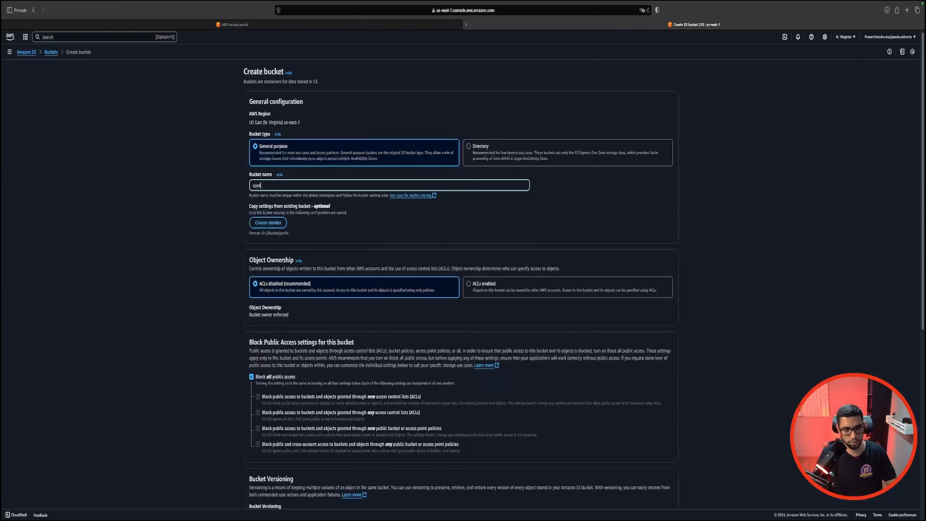
{"action": "type", "text": "ndaaws-tes"}
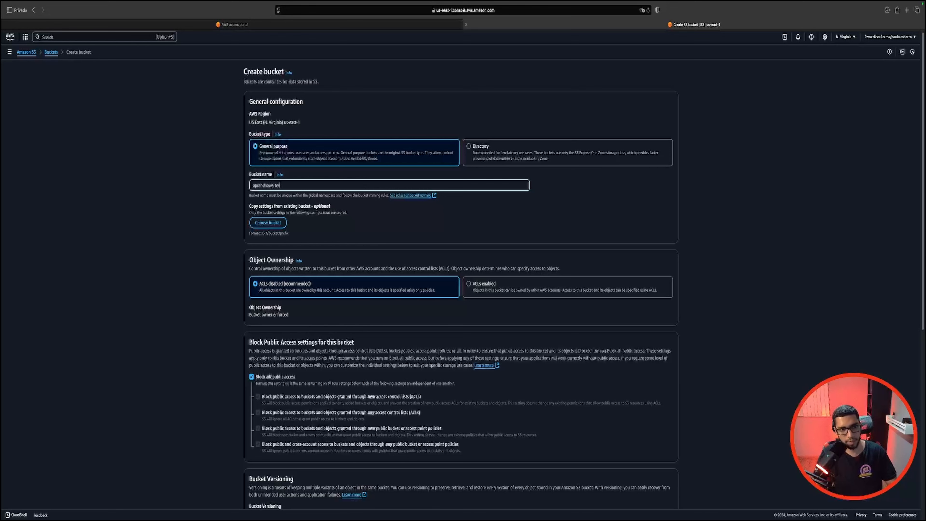
{"action": "type", "text": "te-s3"}
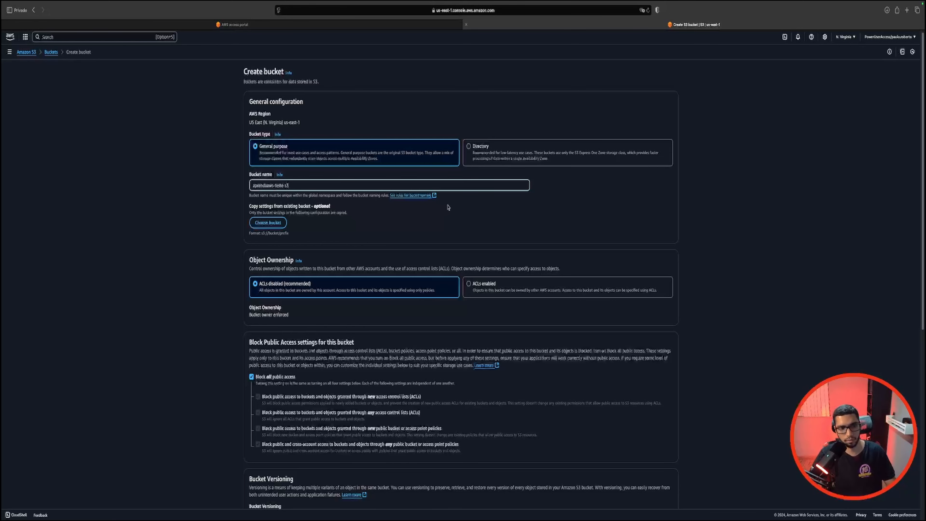
Step: Create the bucket with the default versioning and encryption settings, and open it from the bucket list
{"action": "scroll", "coordinate": [472, 237], "scroll_direction": "down", "scroll_amount": 10}
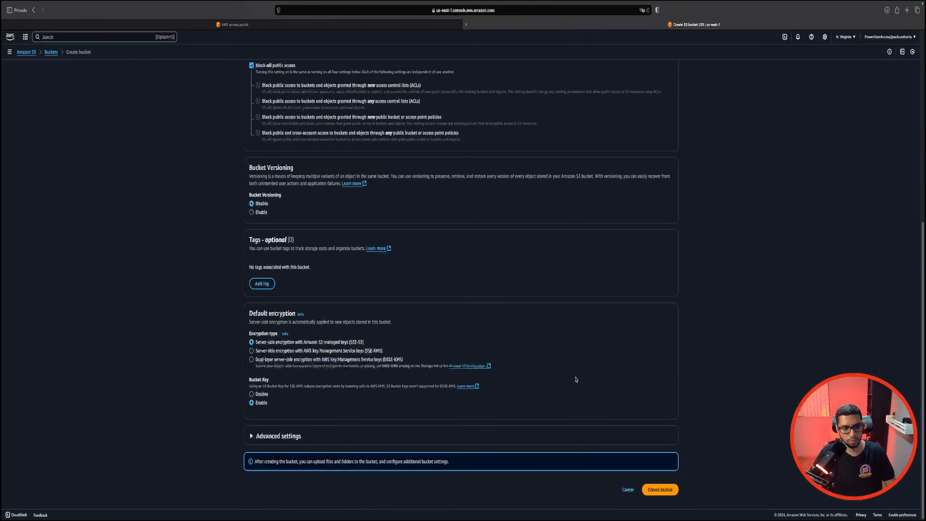
{"action": "left_click", "coordinate": [660, 489]}
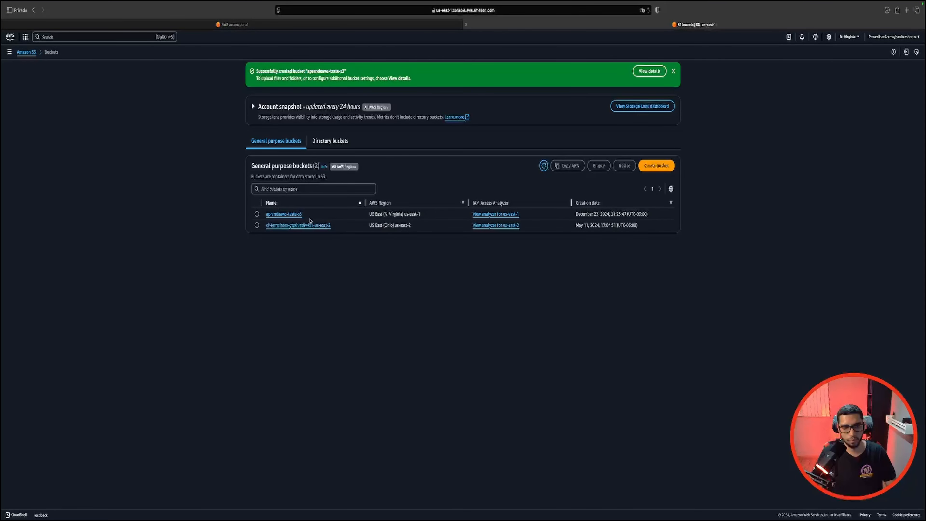
{"action": "left_click", "coordinate": [284, 214]}
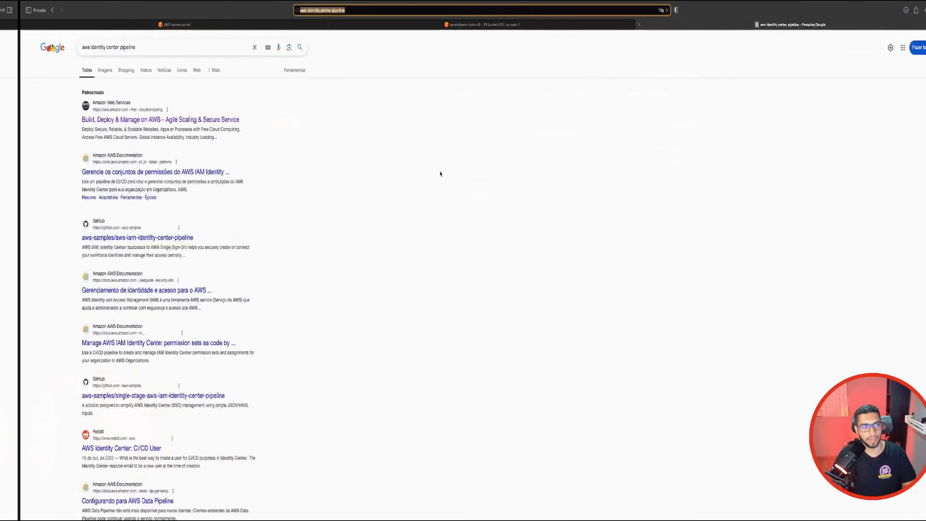
Step: Open the aws-samples/aws-iam-identity-center-pipeline repository on GitHub from the search results and review its README and target architecture diagram
{"action": "left_click", "coordinate": [154, 238]}
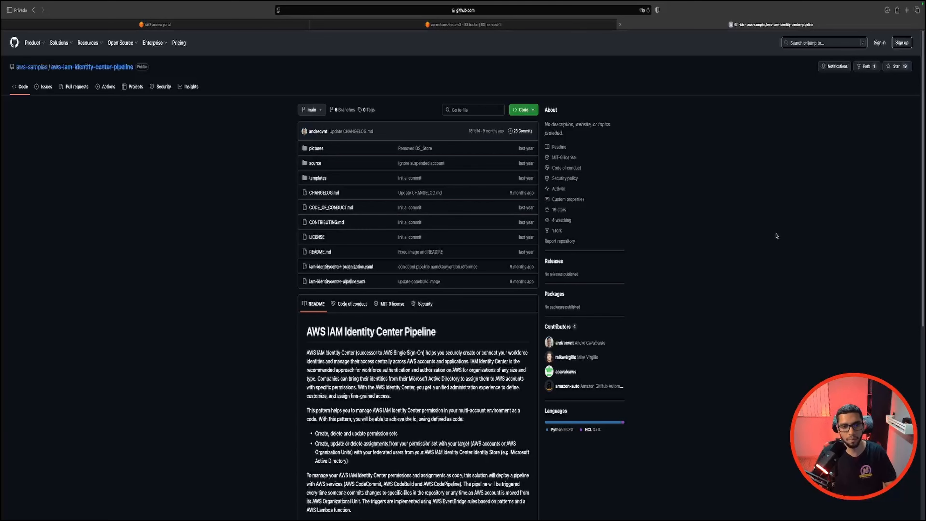
{"action": "scroll", "coordinate": [776, 236], "scroll_direction": "down", "scroll_amount": 1}
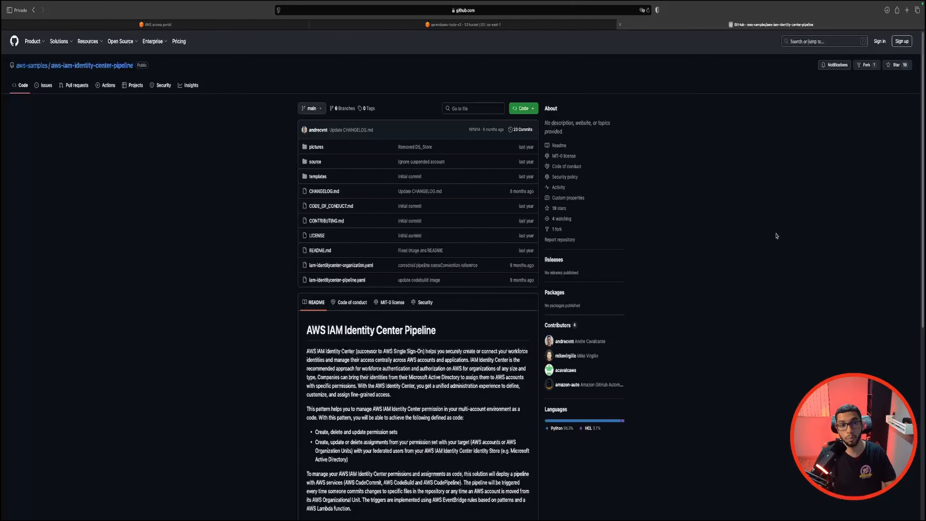
{"action": "scroll", "coordinate": [523, 339], "scroll_direction": "down", "scroll_amount": 5}
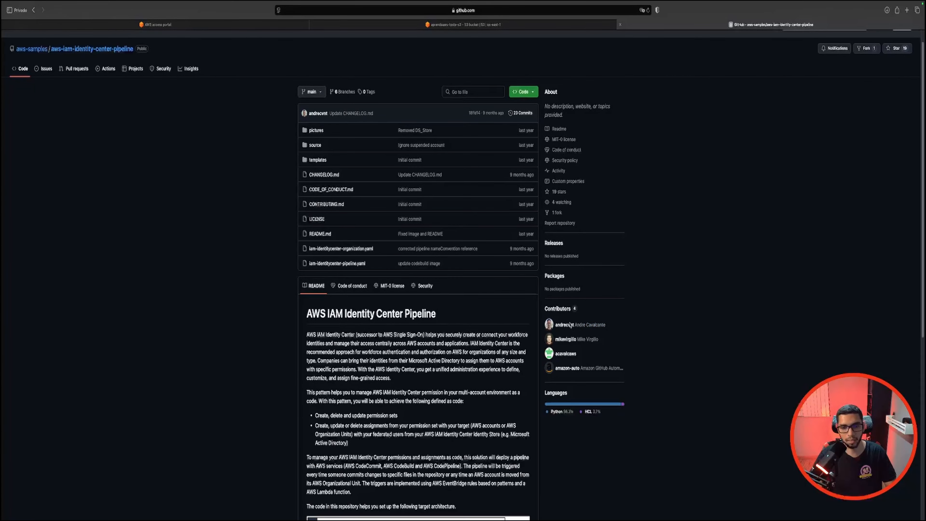
{"action": "scroll", "coordinate": [486, 327], "scroll_direction": "down", "scroll_amount": 9}
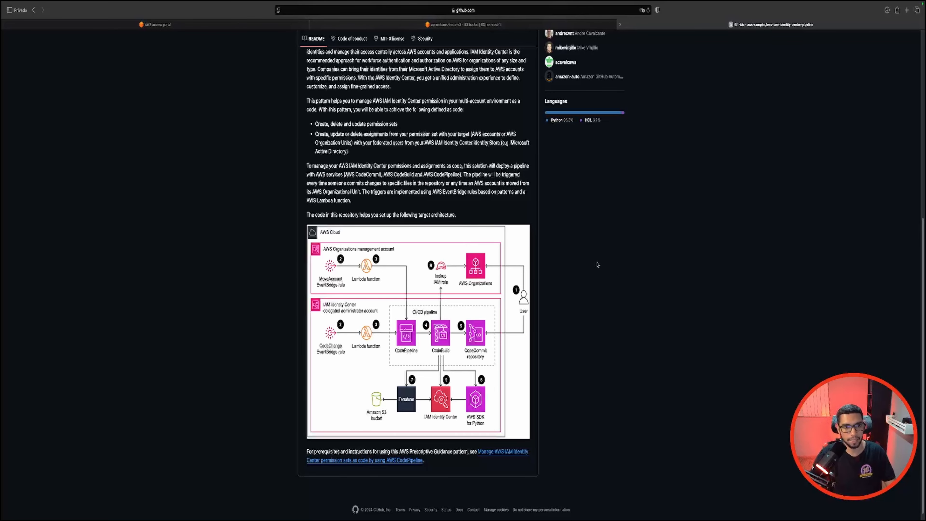
{"action": "scroll", "coordinate": [516, 251], "scroll_direction": "down", "scroll_amount": 1}
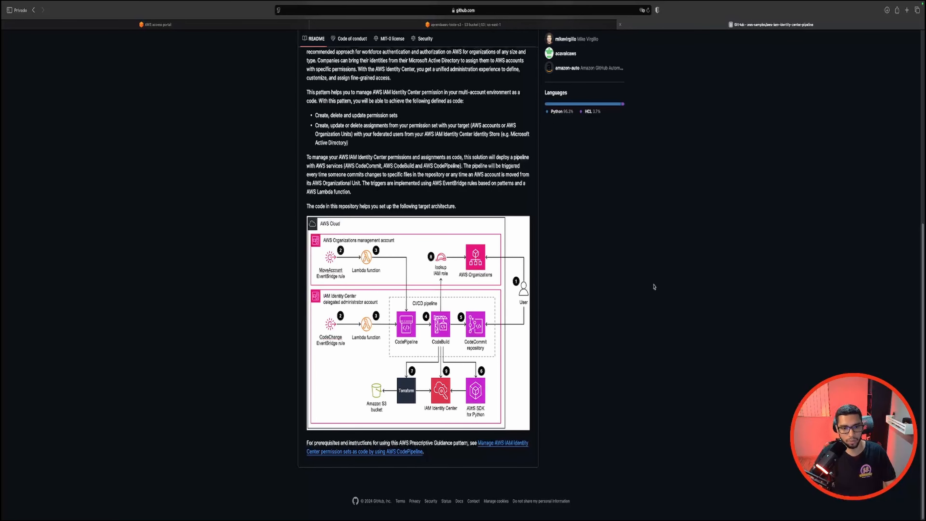